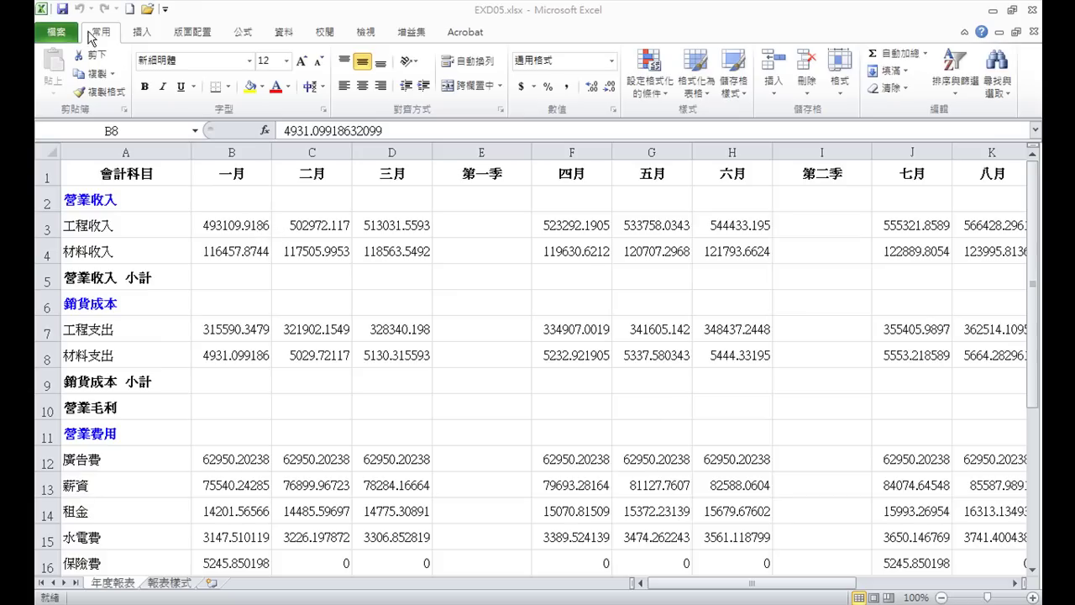
Replace '.*' with nothing across the sheet, stripping decimals from all 194 figures
click(1010, 97)
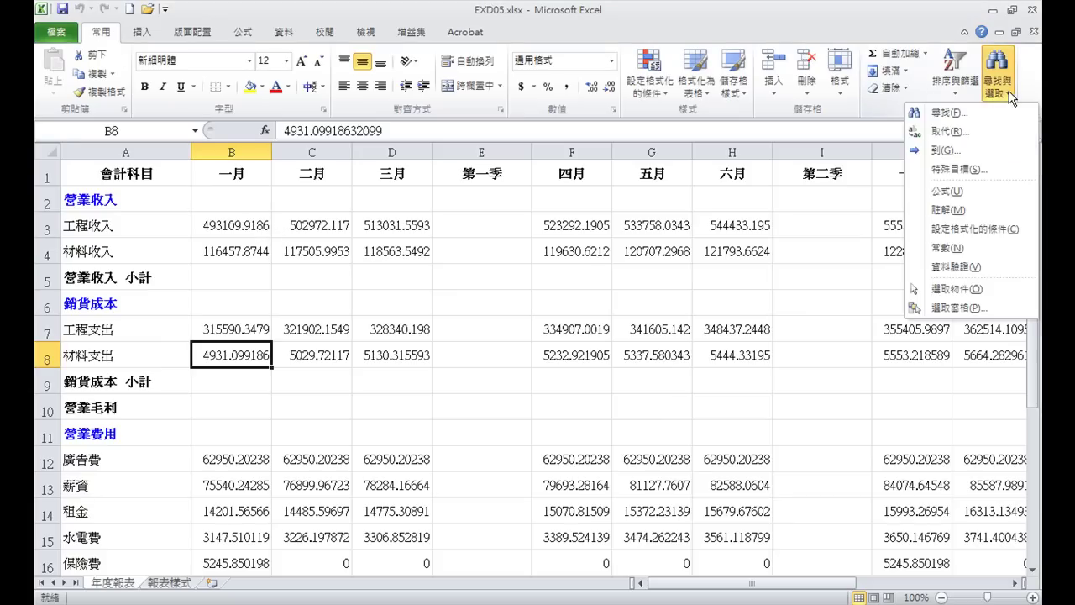
click(962, 139)
text(.*)
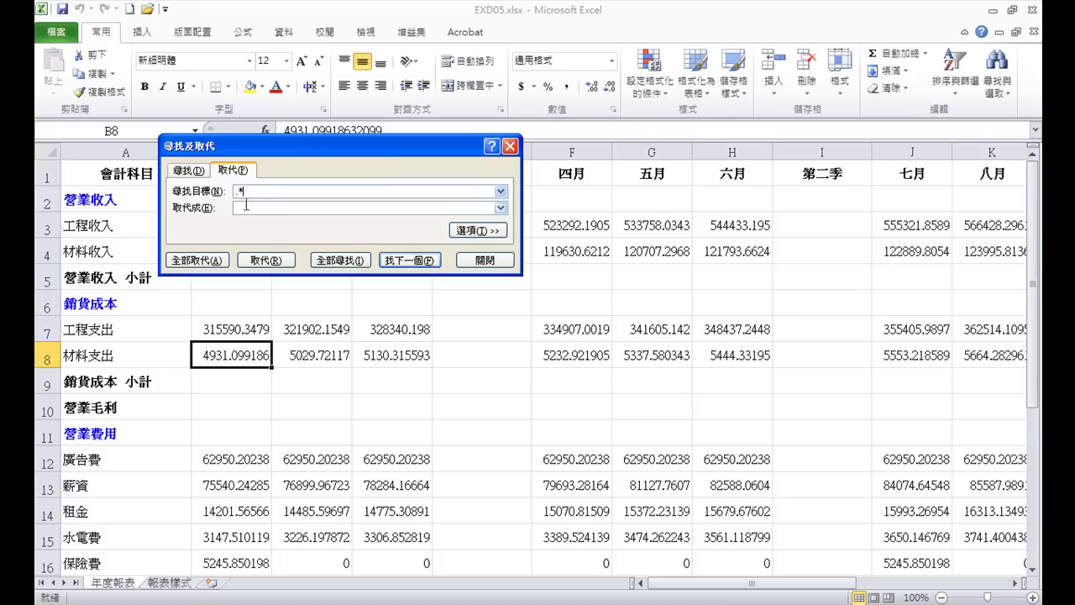
click(244, 209)
click(208, 262)
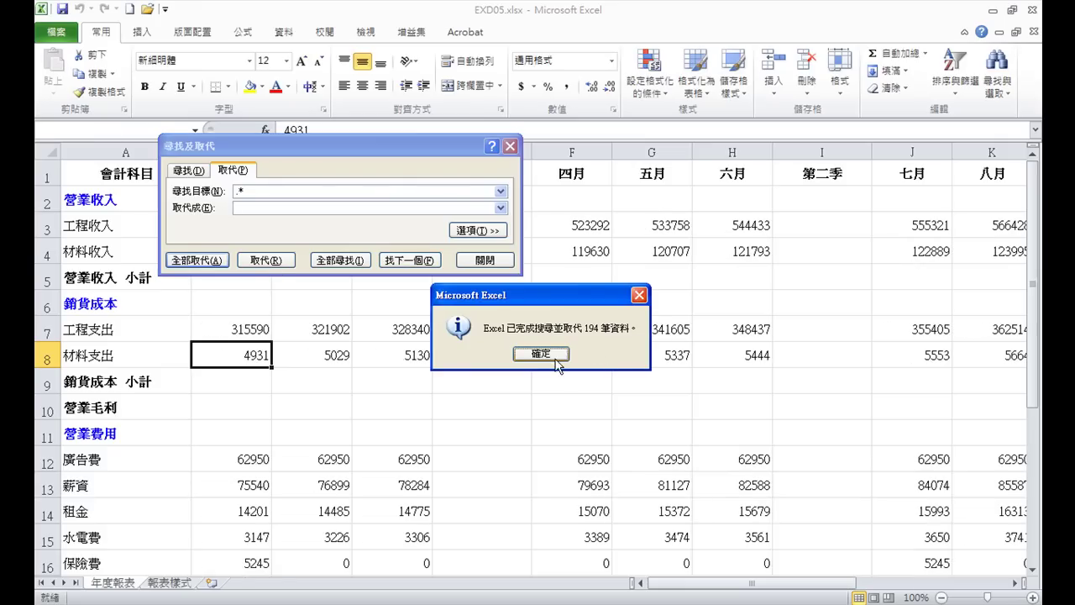
click(541, 354)
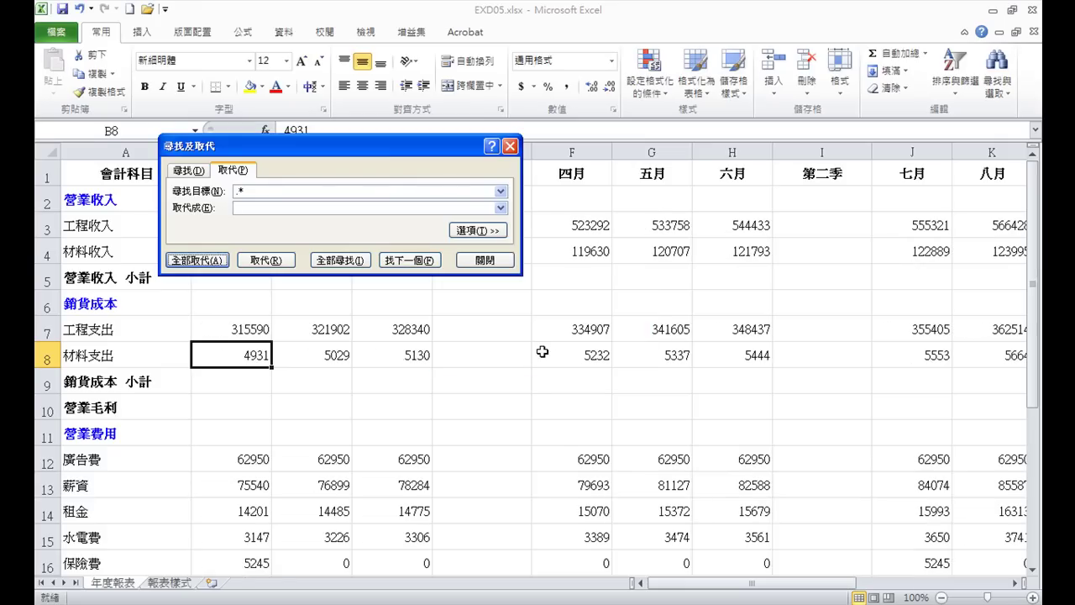
click(494, 266)
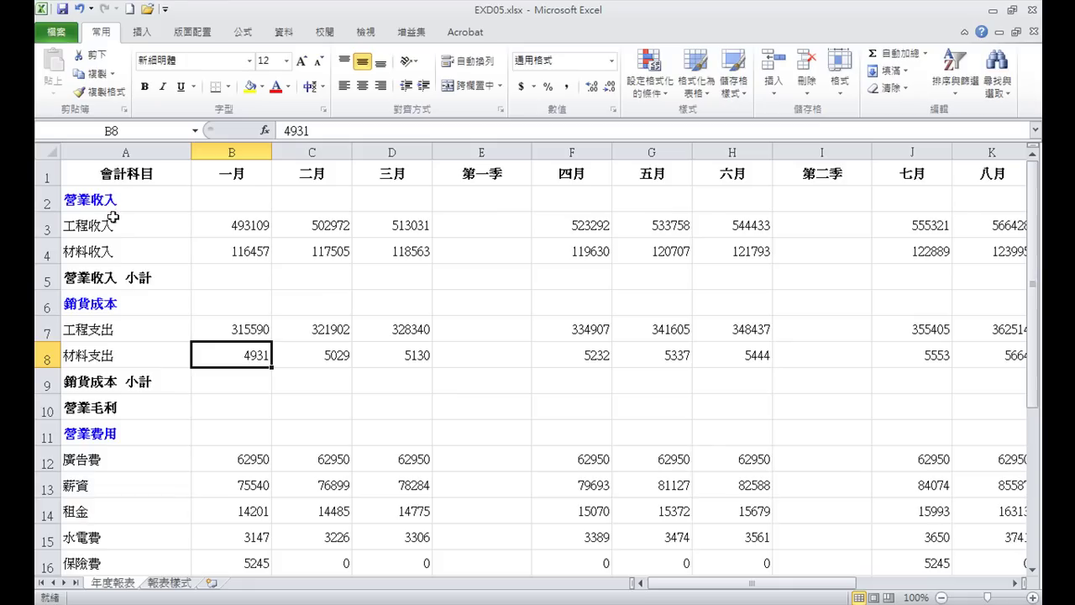
Increase the indent of headings 營業收入, 銷貨成本 and 營業費用 in A2, A6 and A11
click(123, 202)
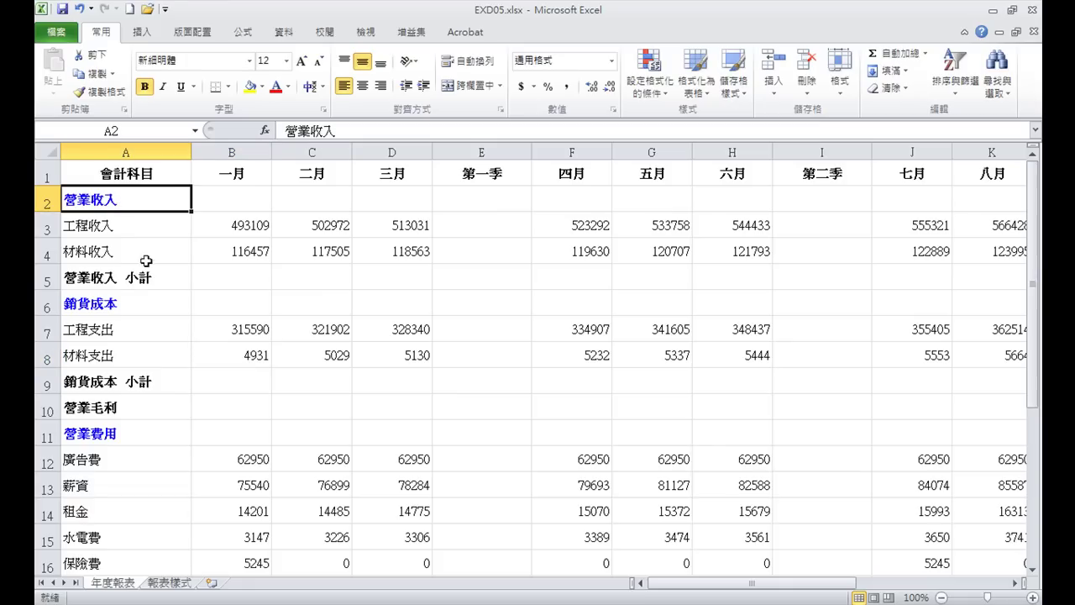
ctrl+click(112, 303)
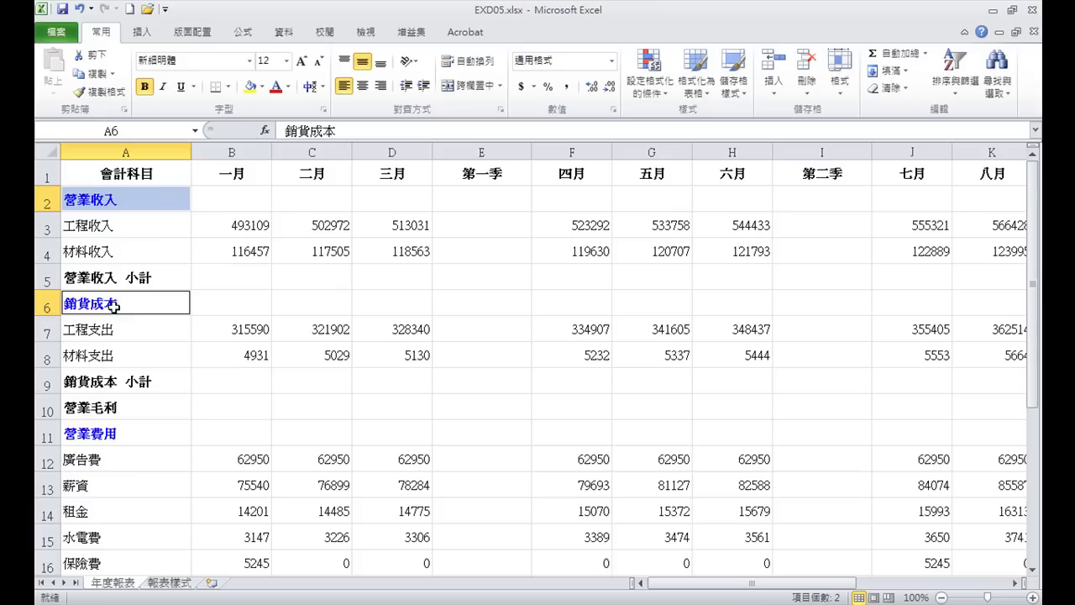
ctrl+click(110, 434)
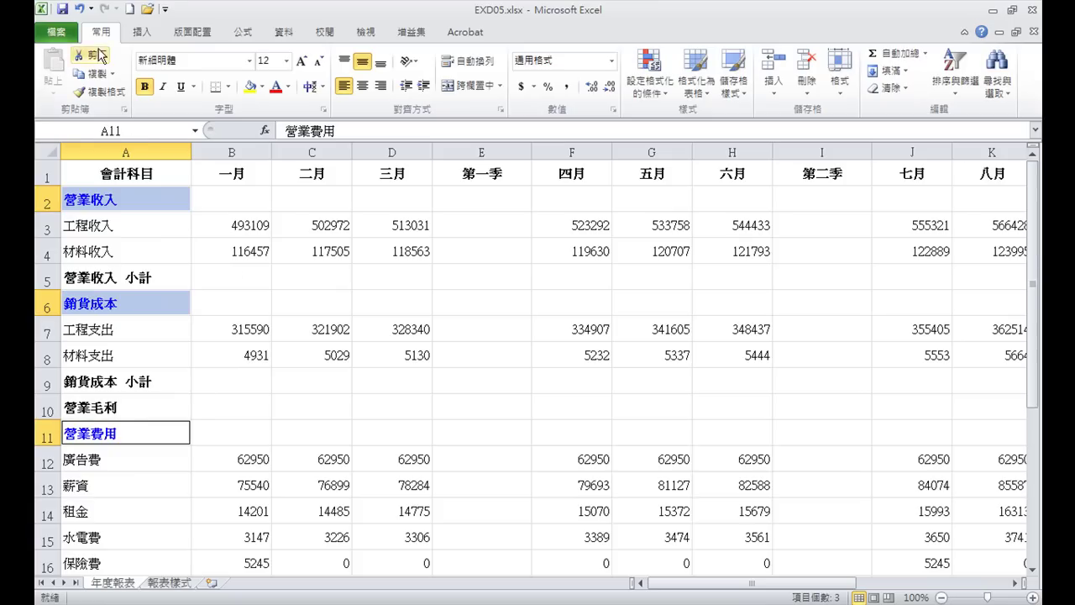
click(427, 91)
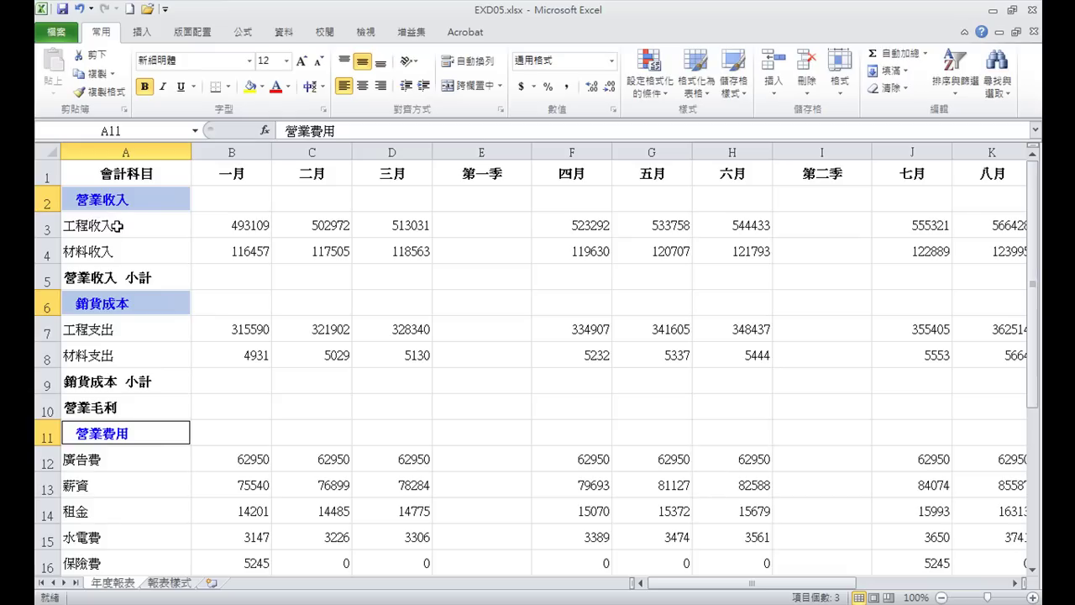
Increase the indent of the line-item labels in A3:A4, A7:A8 and A12:A24
drag(117, 225, 115, 251)
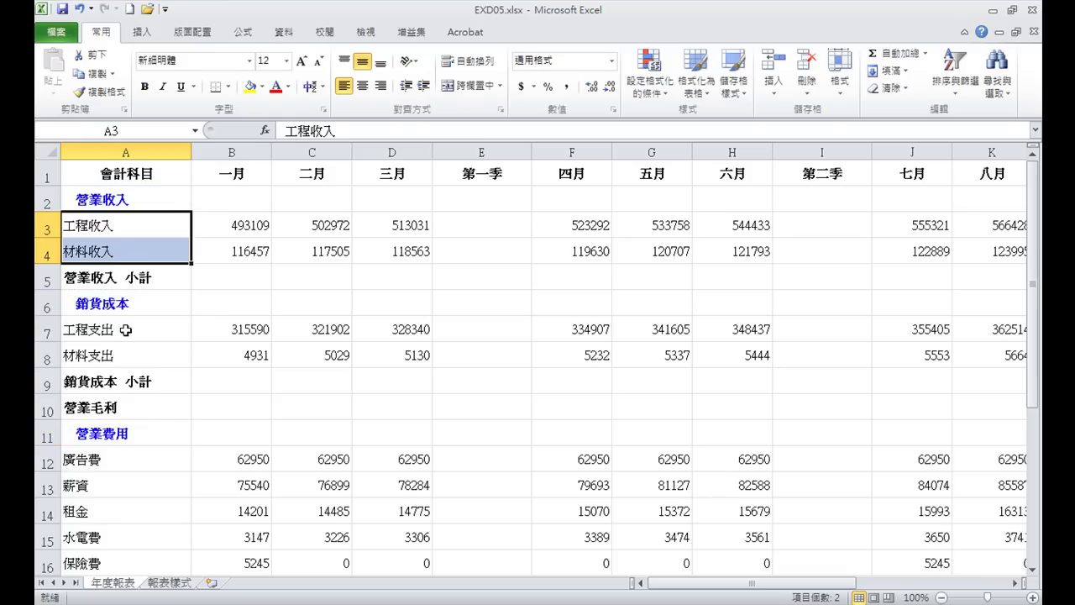
ctrl+drag(125, 330, 126, 353)
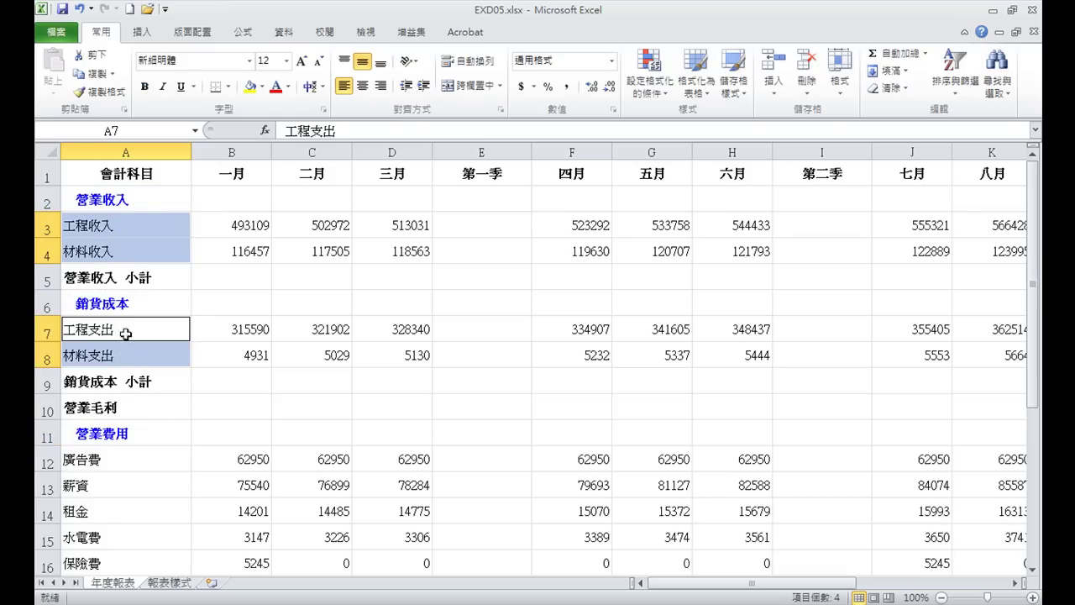
ctrl+click(125, 459)
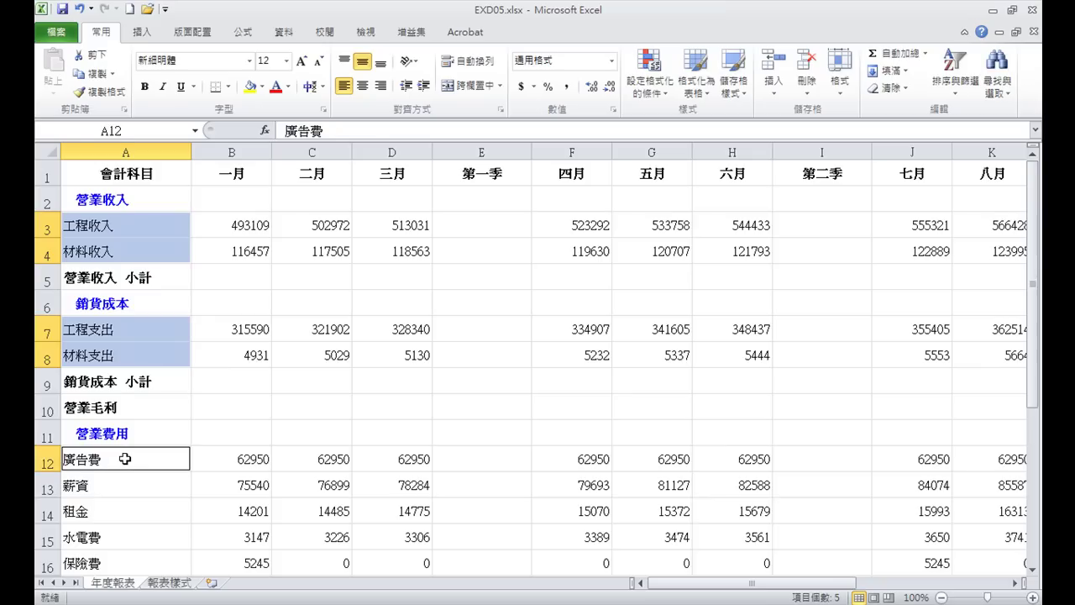
scroll(194, 454, down, 2)
scroll(242, 453, down, 1)
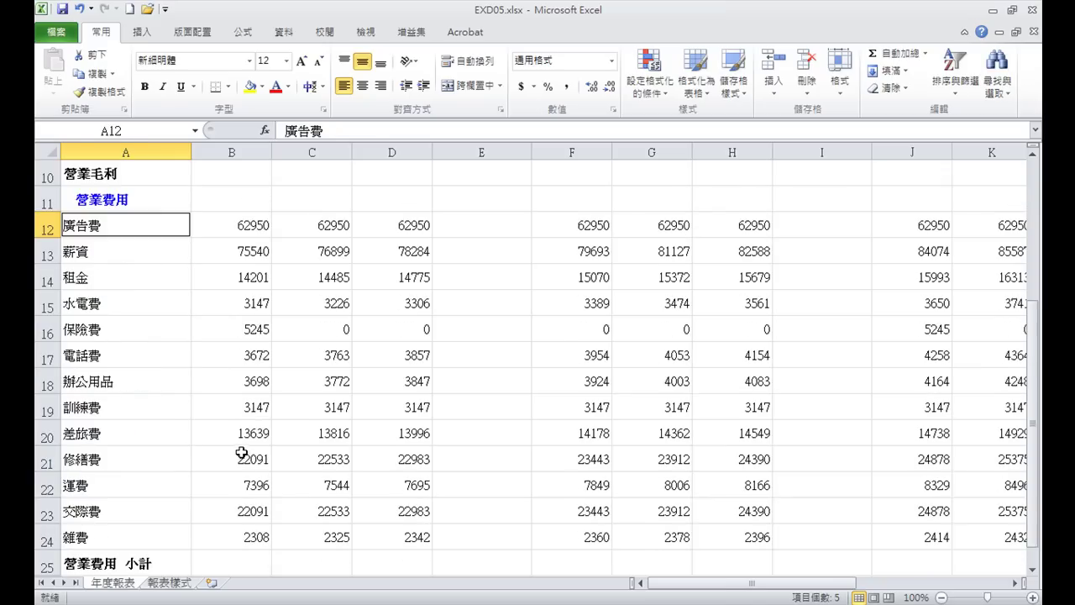
scroll(242, 453, down, 2)
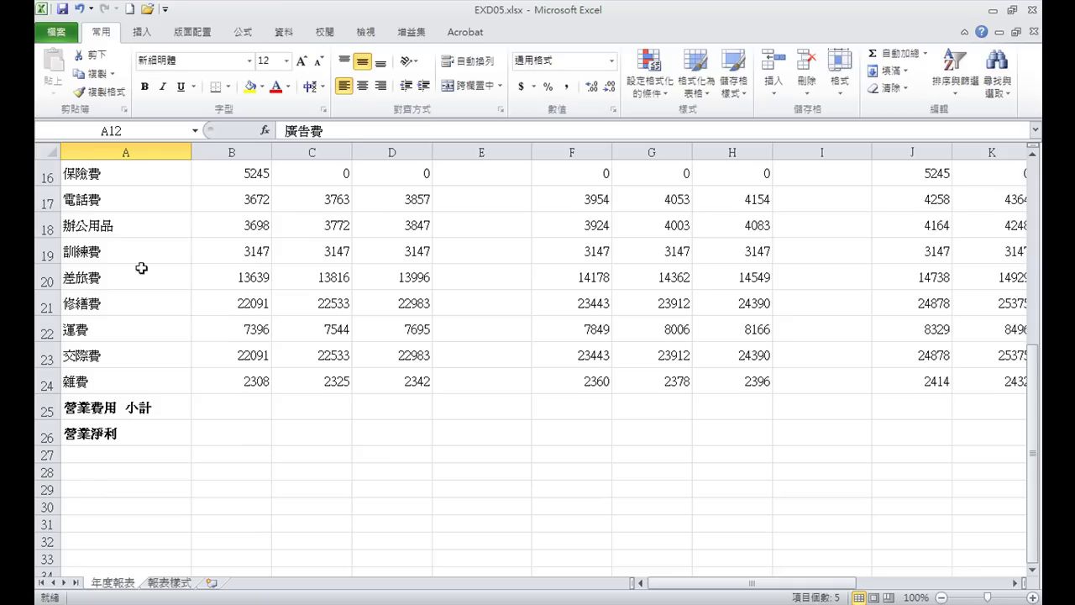
shift+click(118, 383)
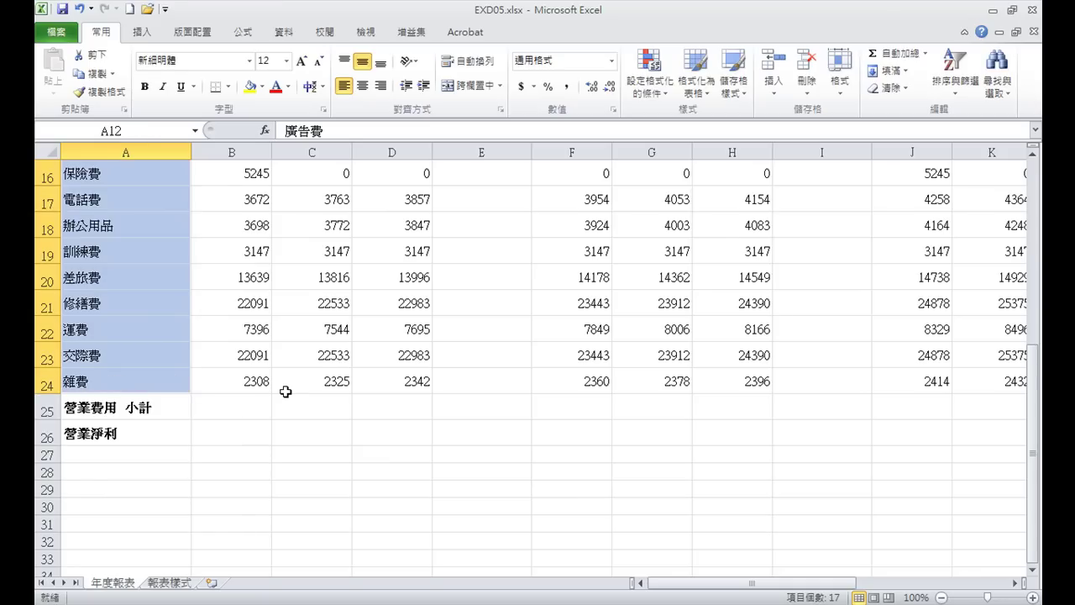
scroll(285, 386, up, 3)
scroll(284, 382, up, 2)
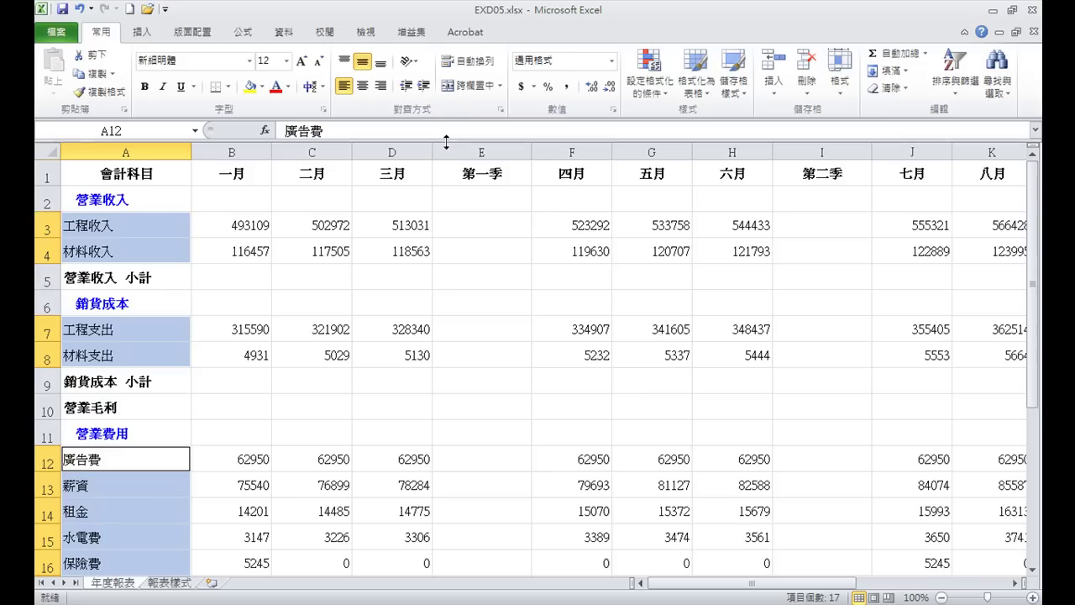
click(425, 87)
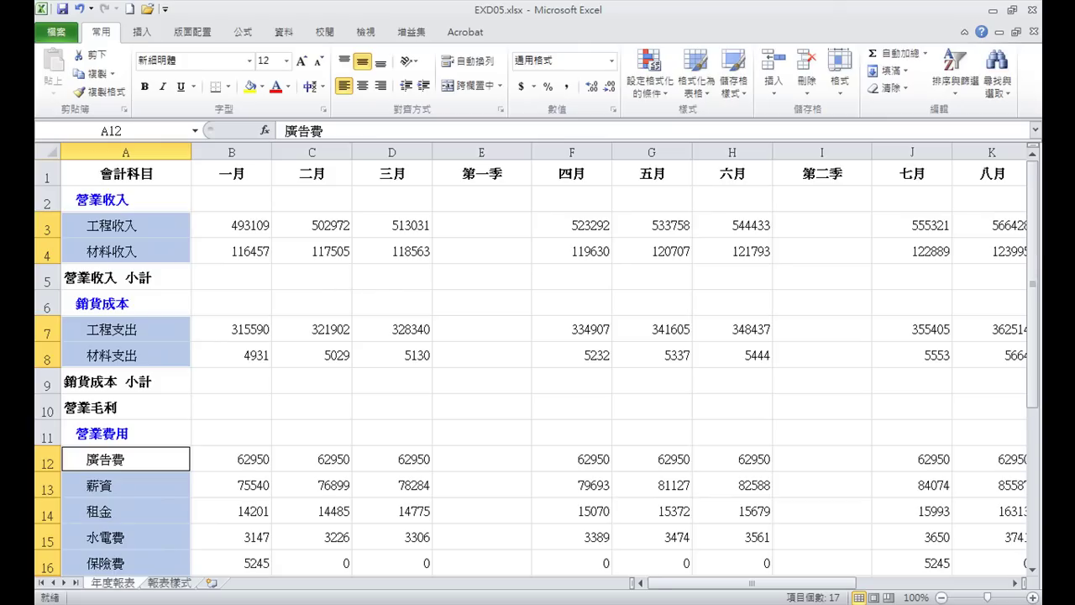
drag(987, 598, 973, 598)
Zoom out to 60% so rows 1–26 and the 年度合計數 column are visible
scroll(891, 485, up, 1)
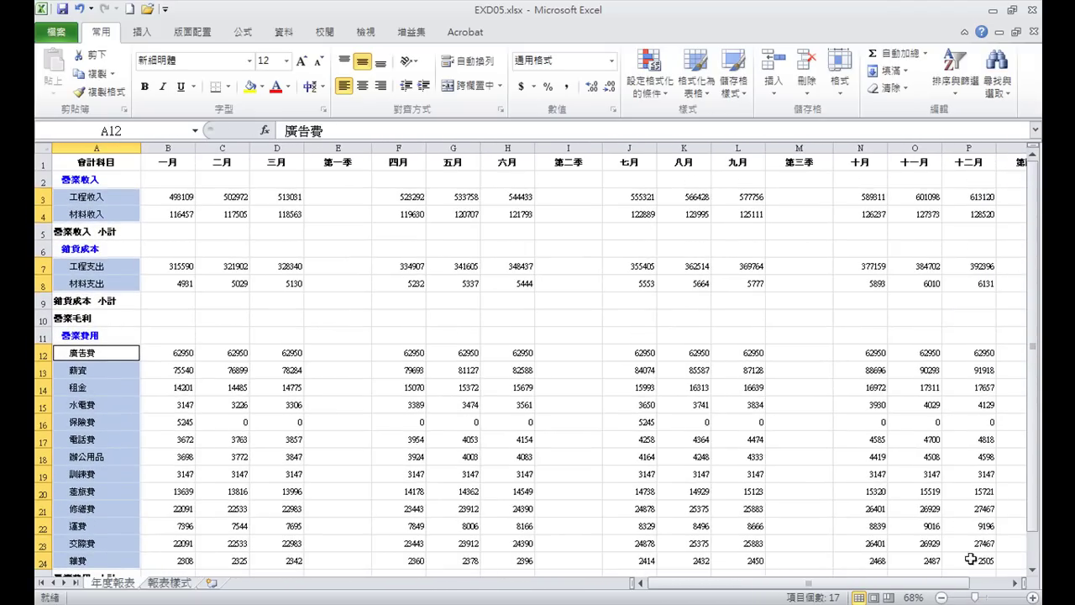
drag(976, 598, 971, 598)
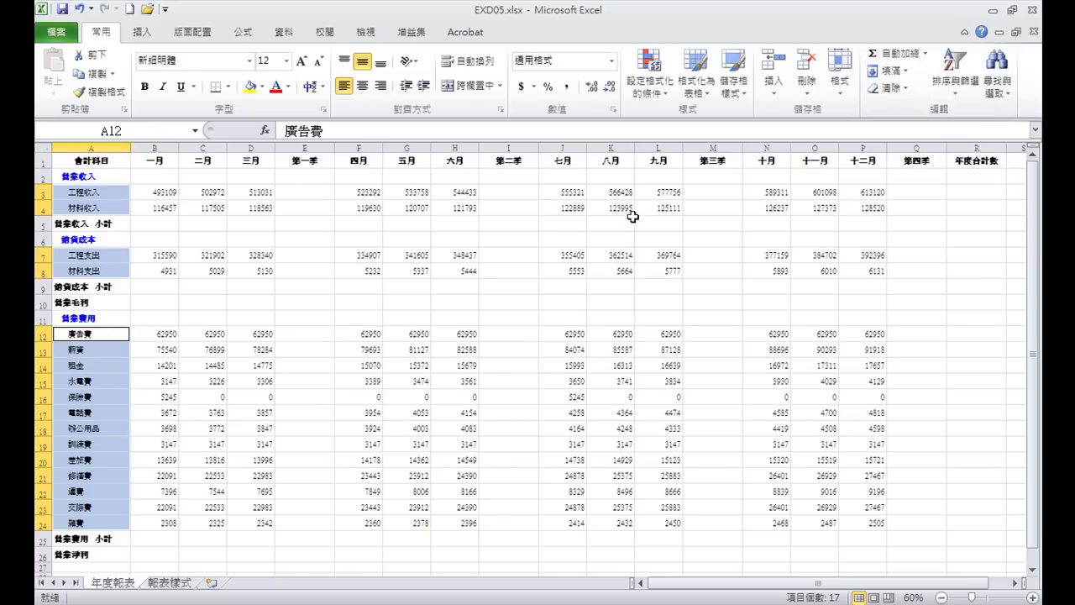
Enter =SUM(B3:D3) in E3, giving the 工程收入 first-quarter total 1509112
click(299, 194)
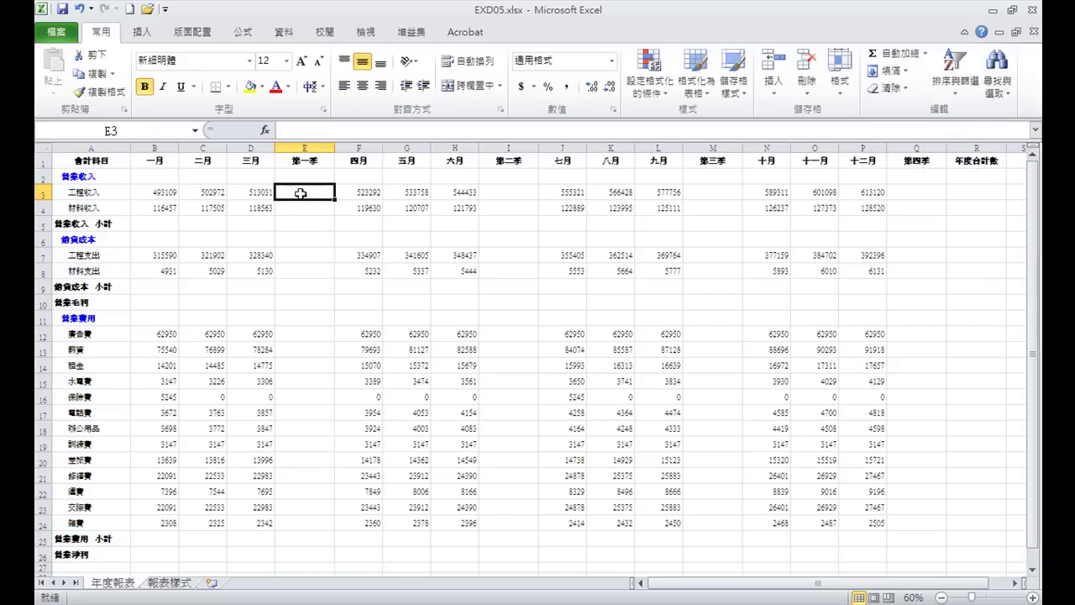
click(899, 54)
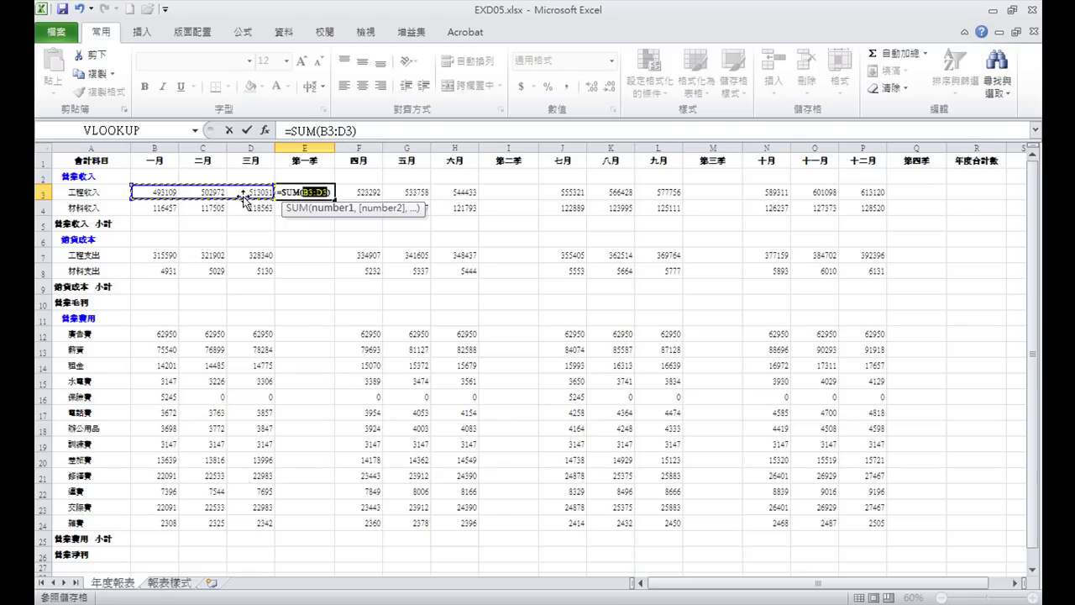
click(246, 133)
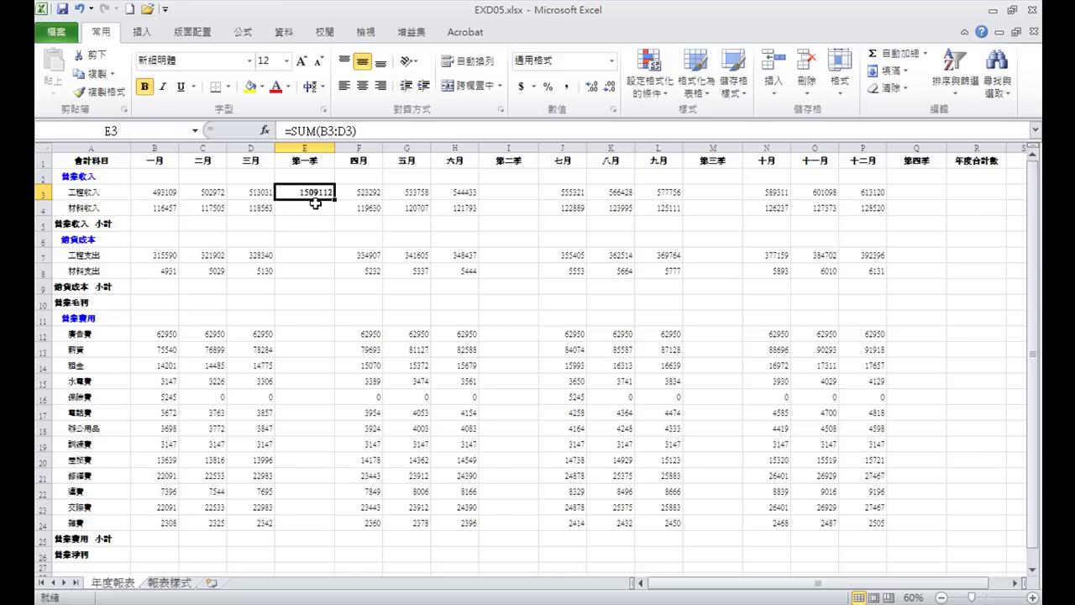
Paste the first-quarter SUM formula into E4, E7:E8 and E12:E24
click(98, 75)
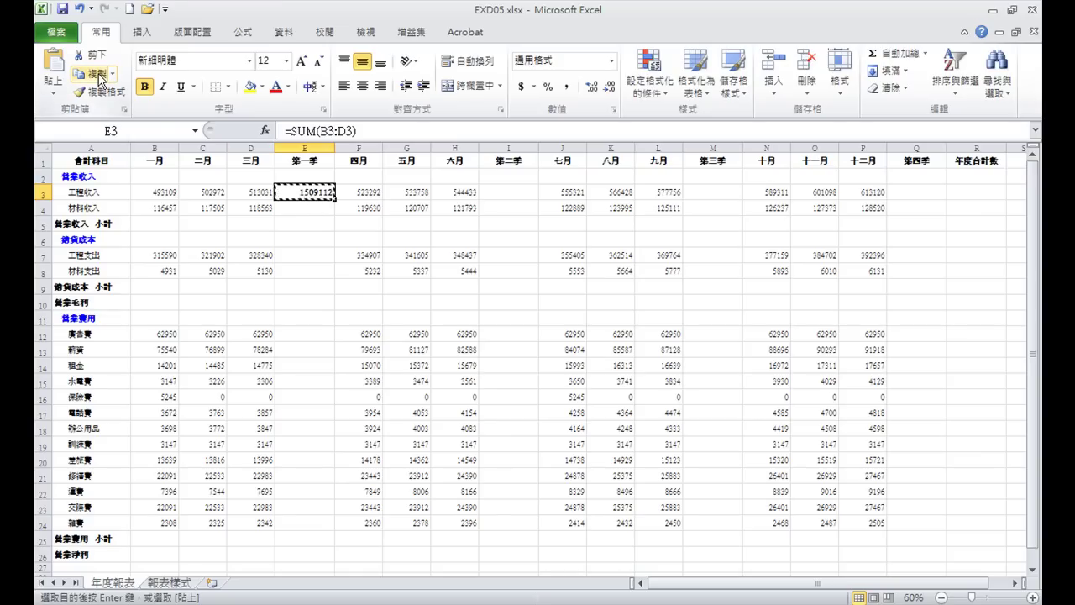
click(308, 207)
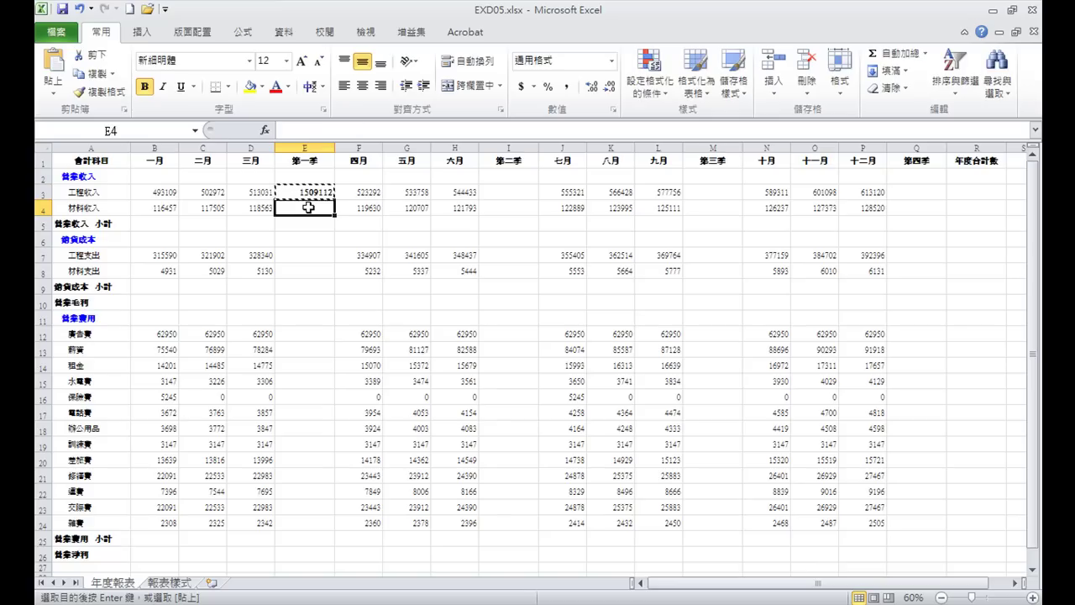
click(54, 96)
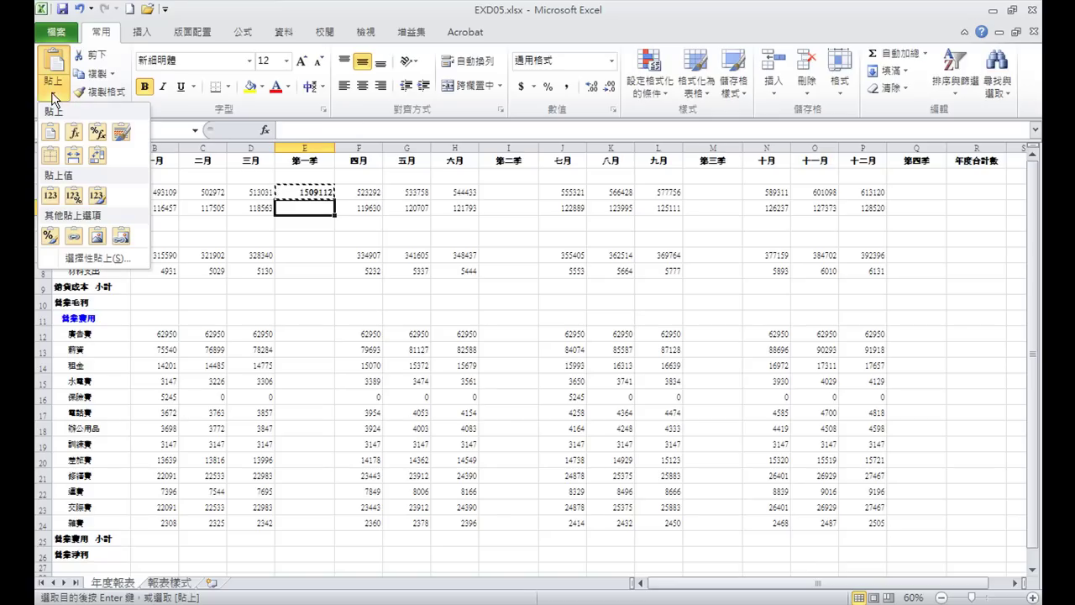
click(75, 134)
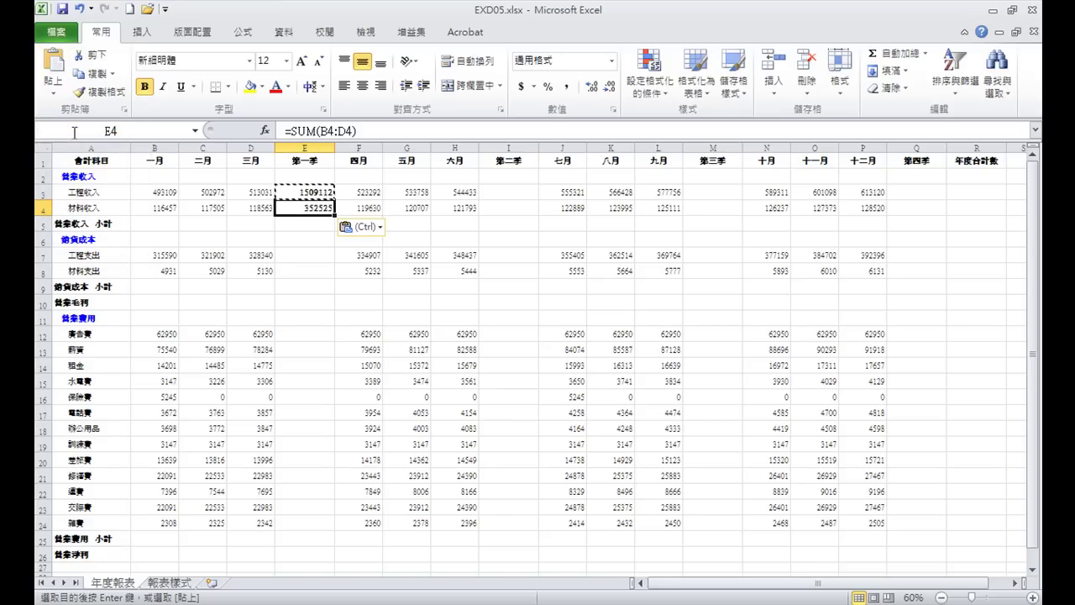
drag(298, 254, 301, 273)
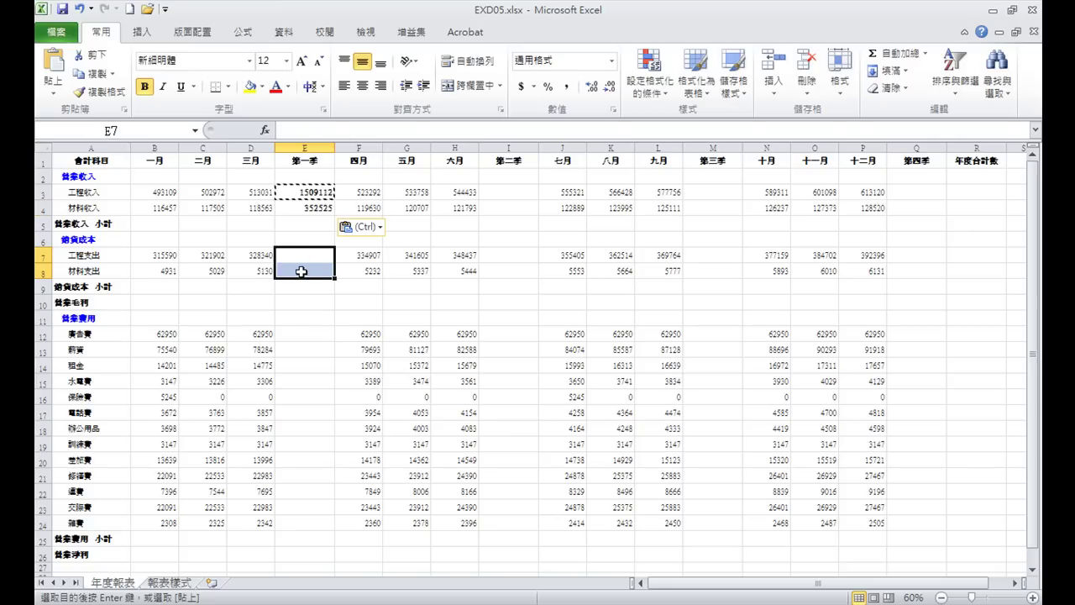
click(53, 88)
click(74, 133)
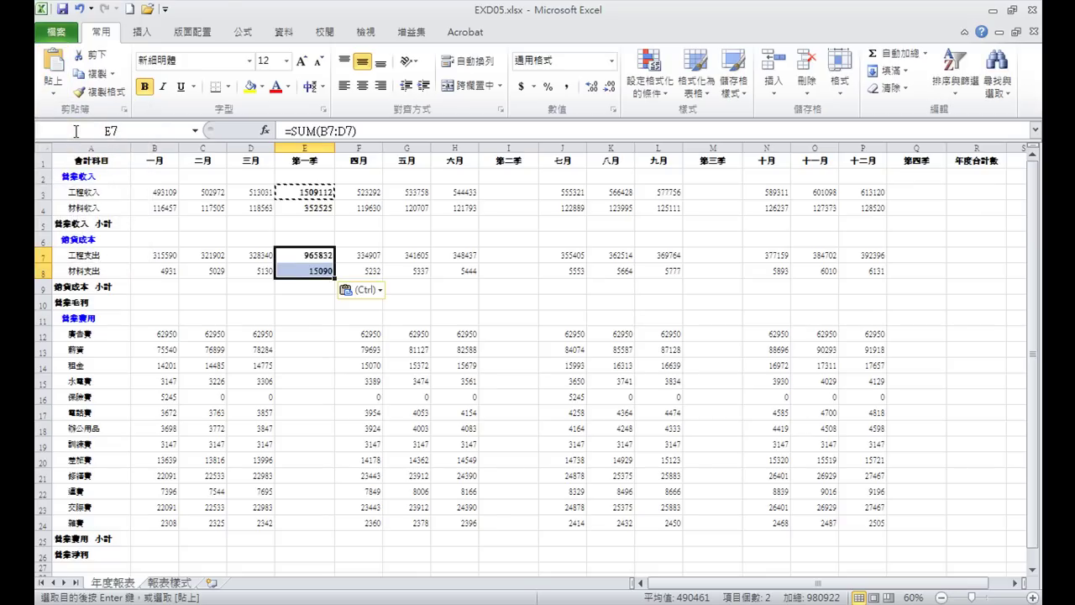
drag(307, 334, 303, 522)
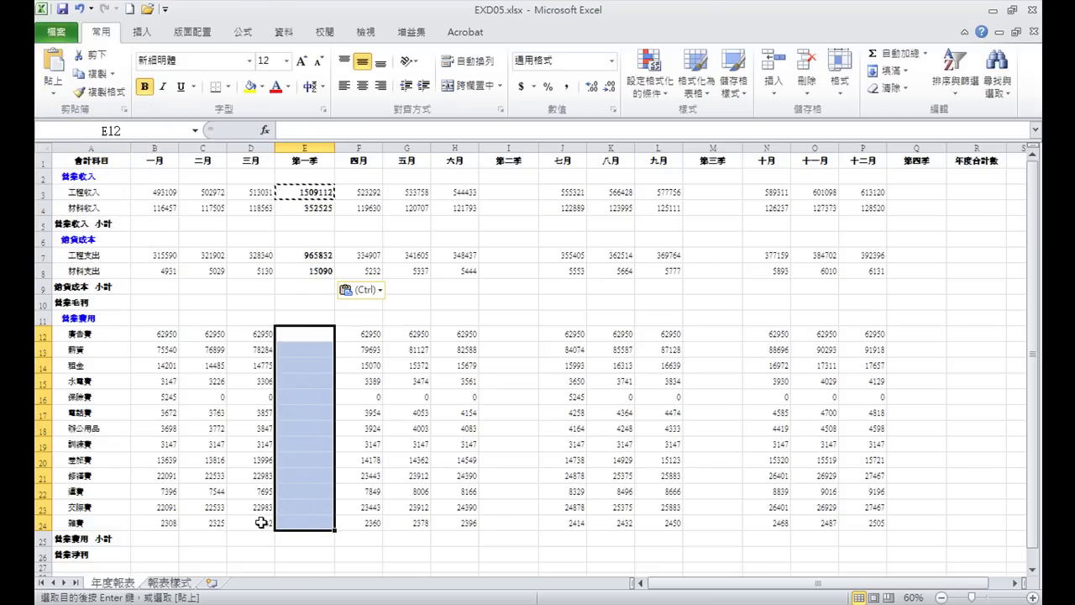
click(54, 86)
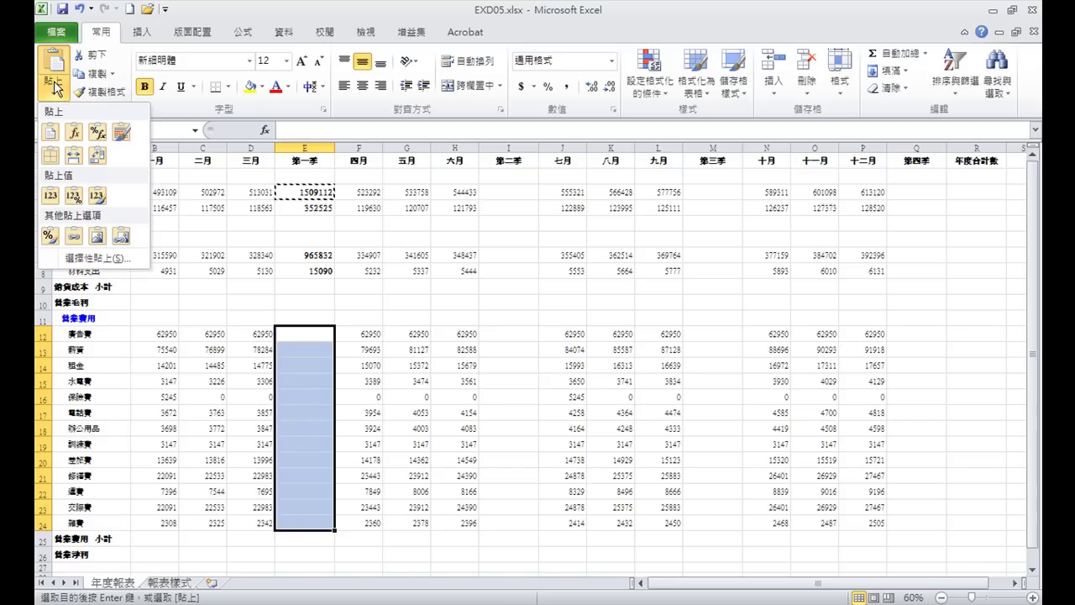
click(75, 131)
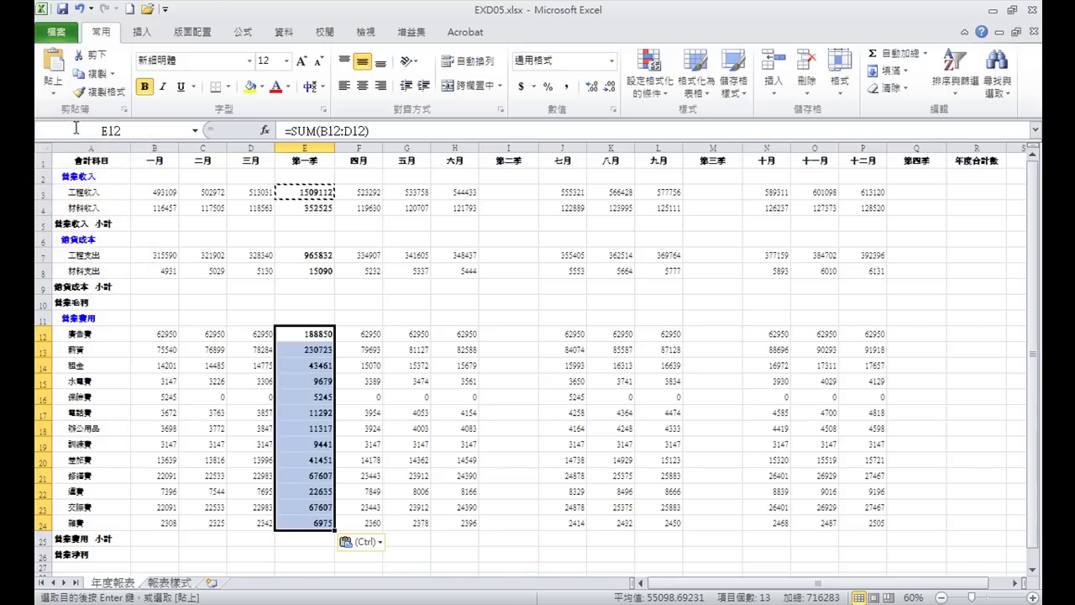
Copy the E3:E24 formulas into the 第二季, 第三季 and 第四季 columns at I3, M3 and Q3
drag(291, 196, 296, 520)
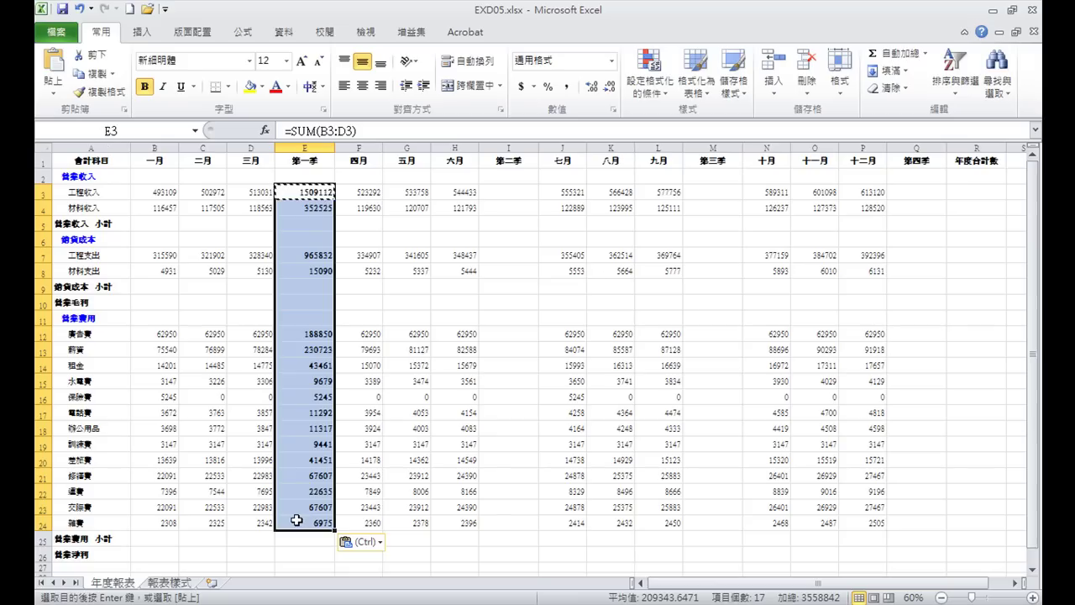
click(99, 76)
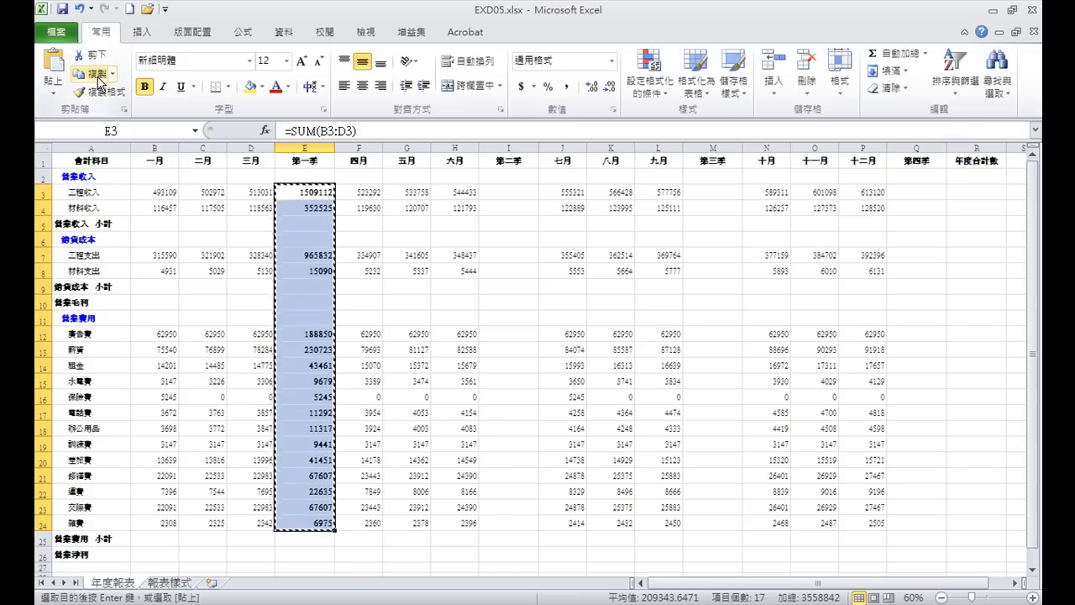
click(515, 195)
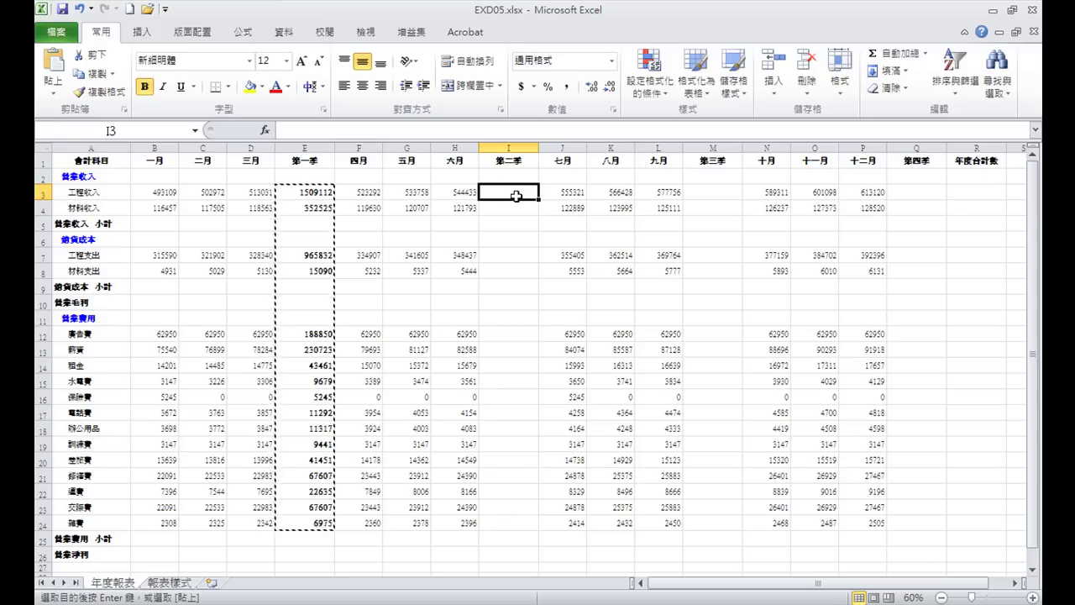
click(55, 91)
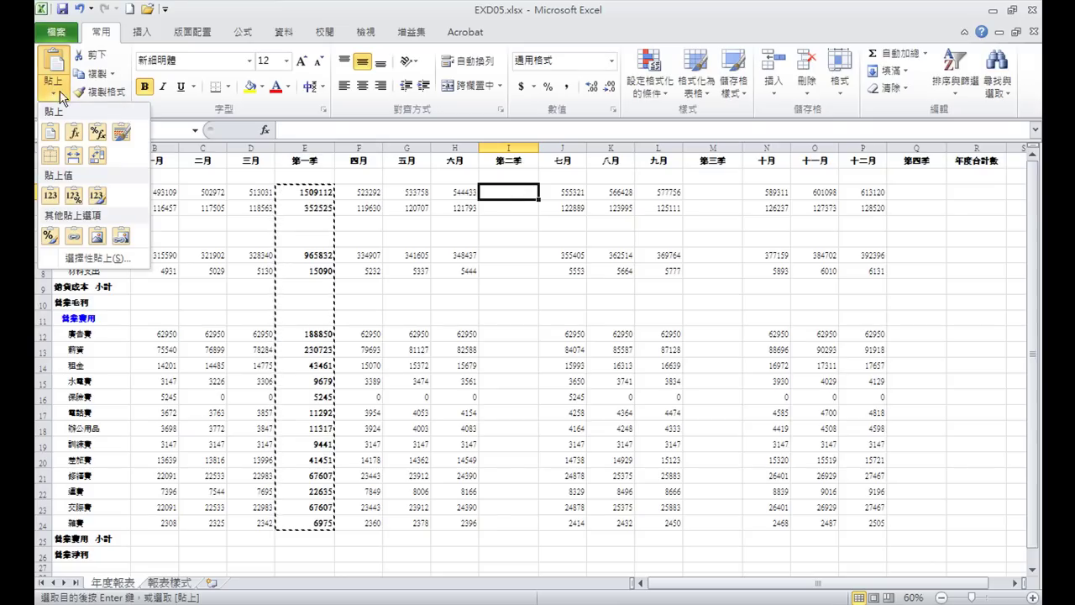
click(80, 136)
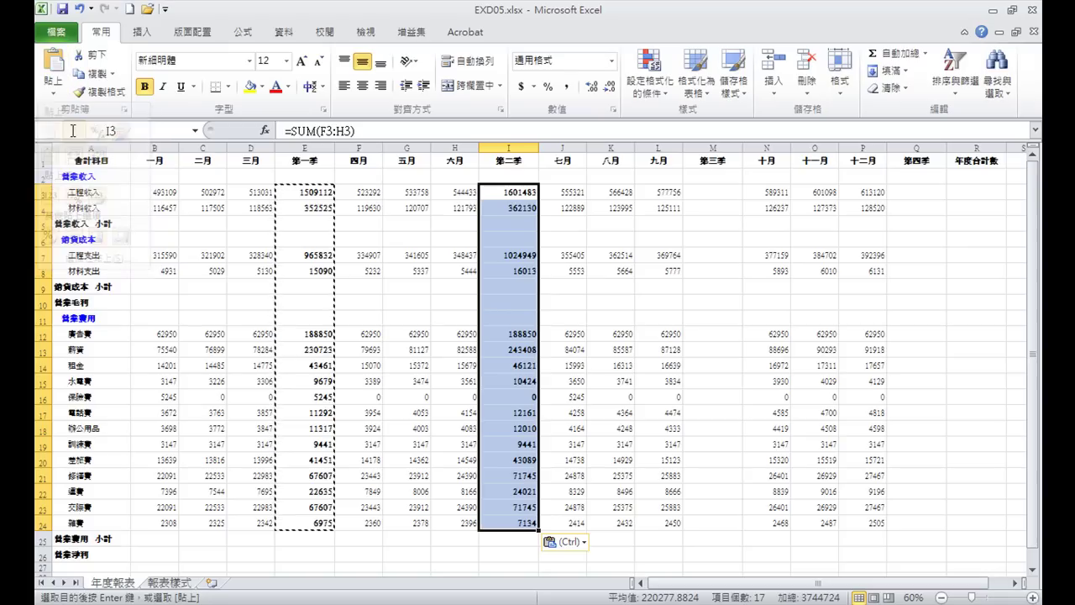
click(708, 194)
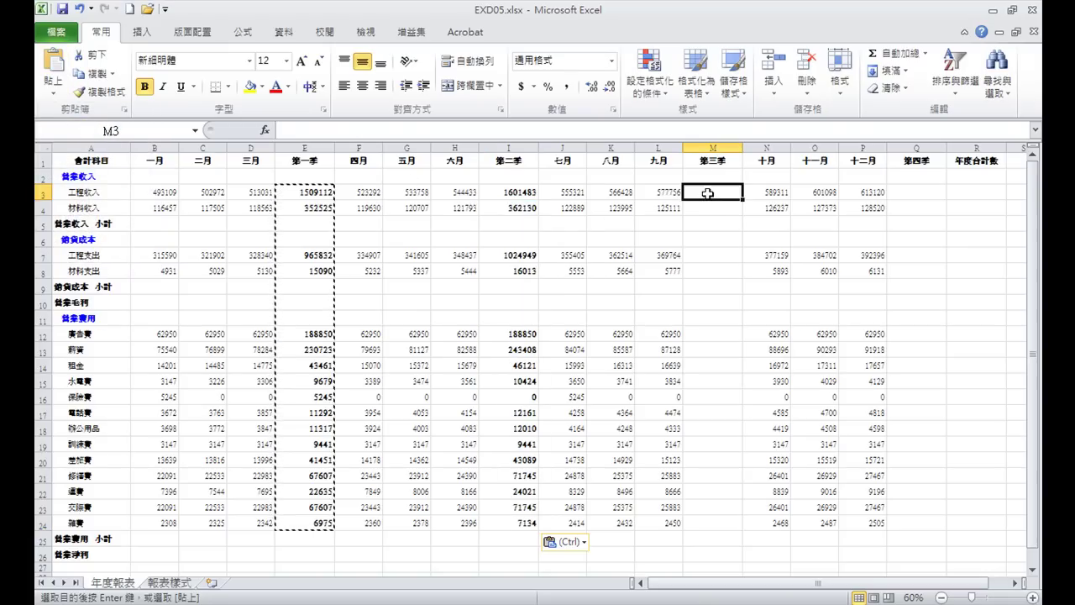
click(62, 89)
click(74, 132)
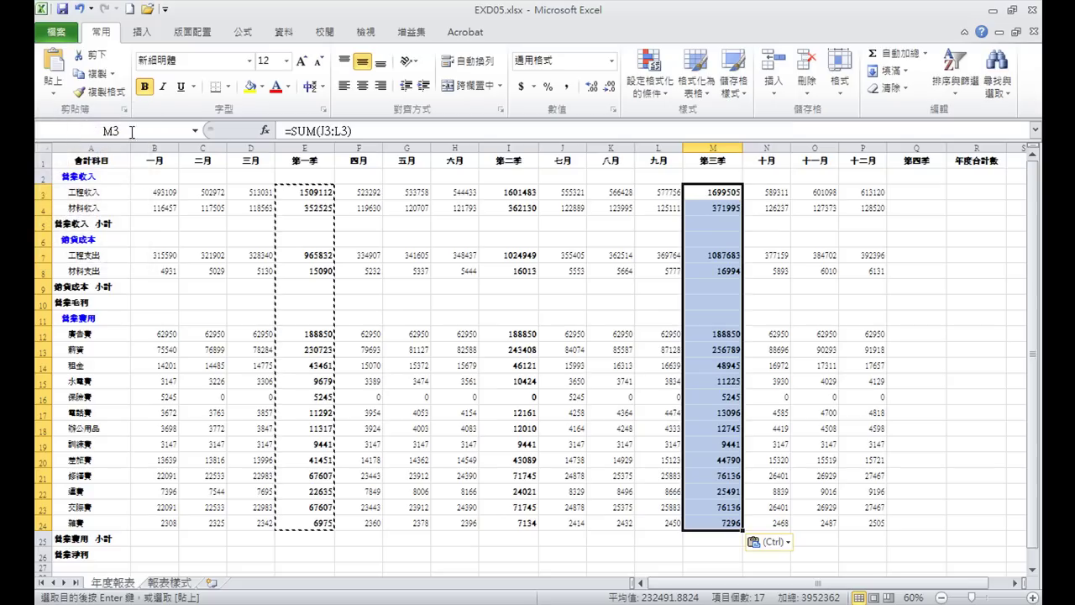
click(909, 192)
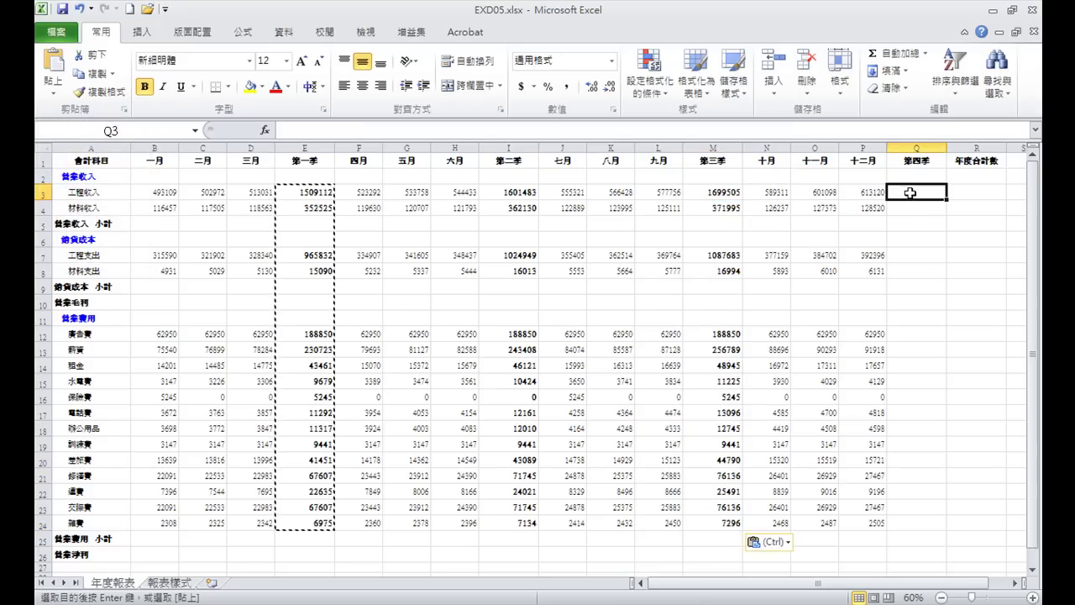
right_click(910, 192)
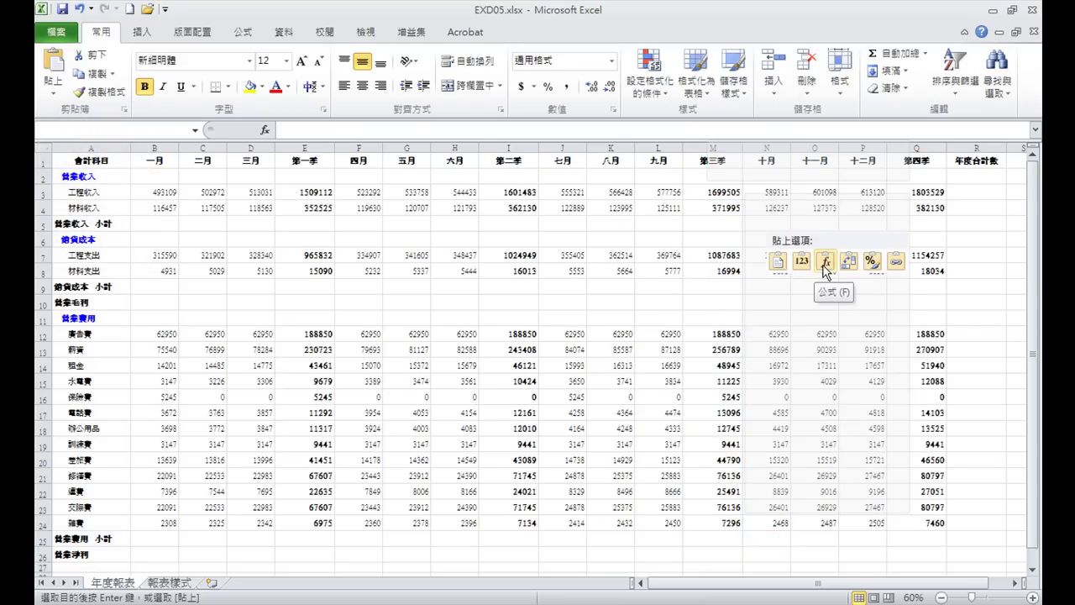
click(825, 265)
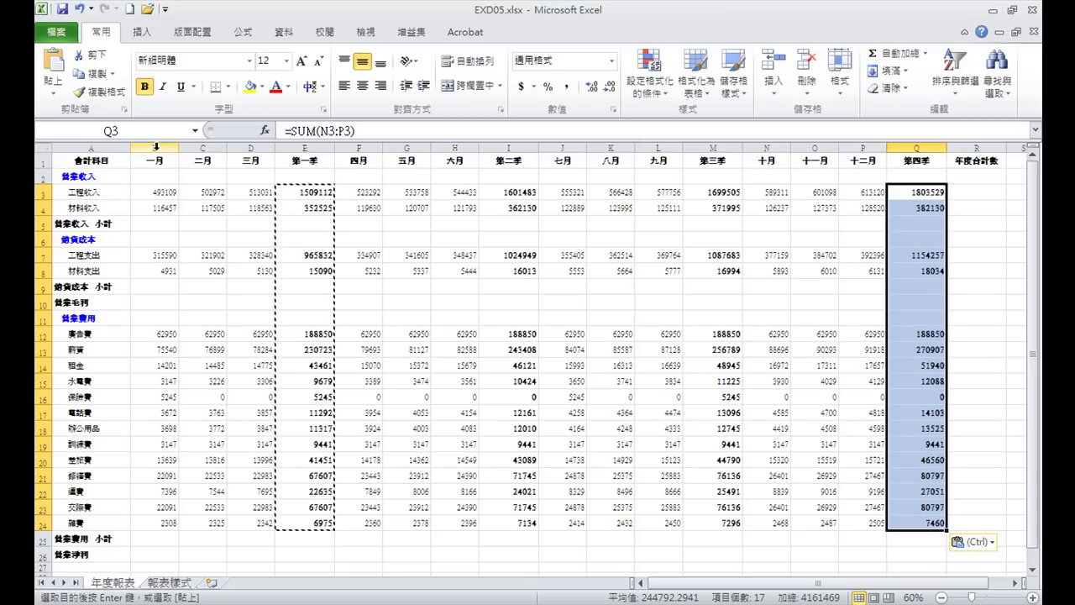
click(154, 222)
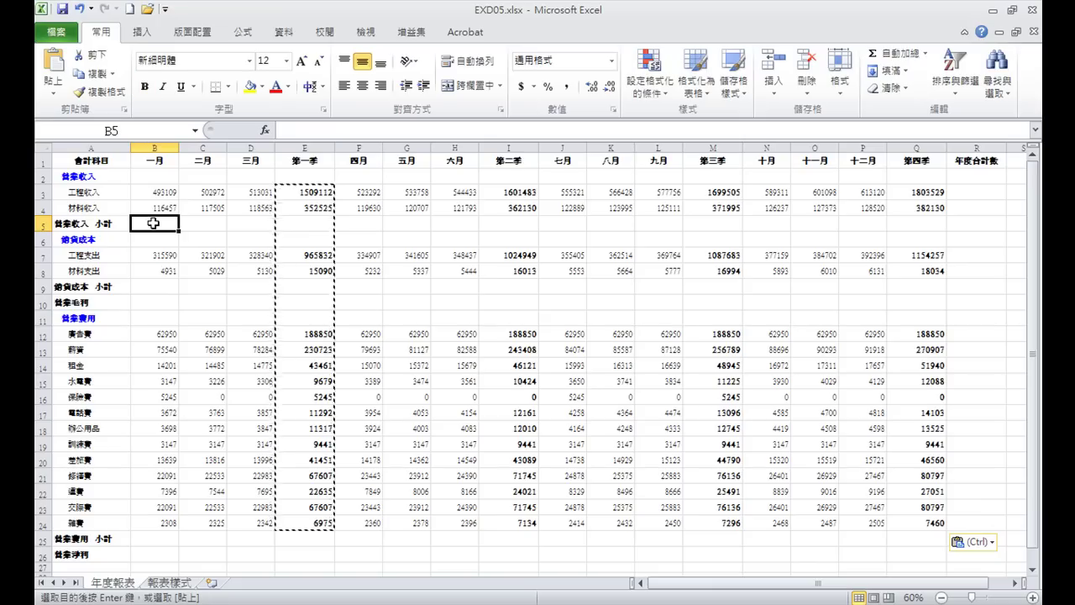
Put =SUM(B3:B4) in B5 and paste the subtotal formula across C5:Q5
click(877, 53)
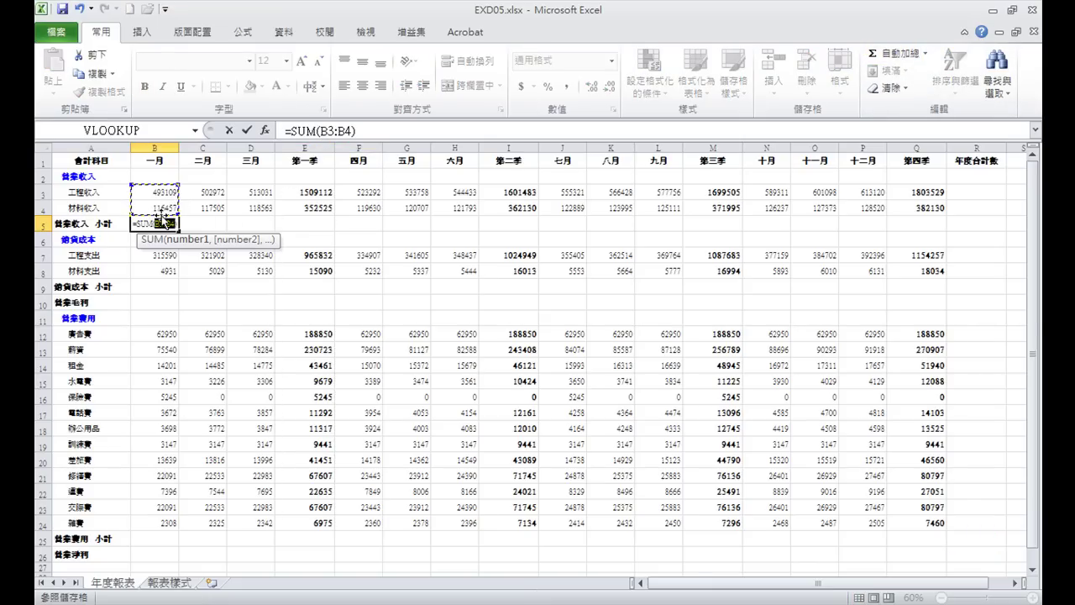
click(246, 130)
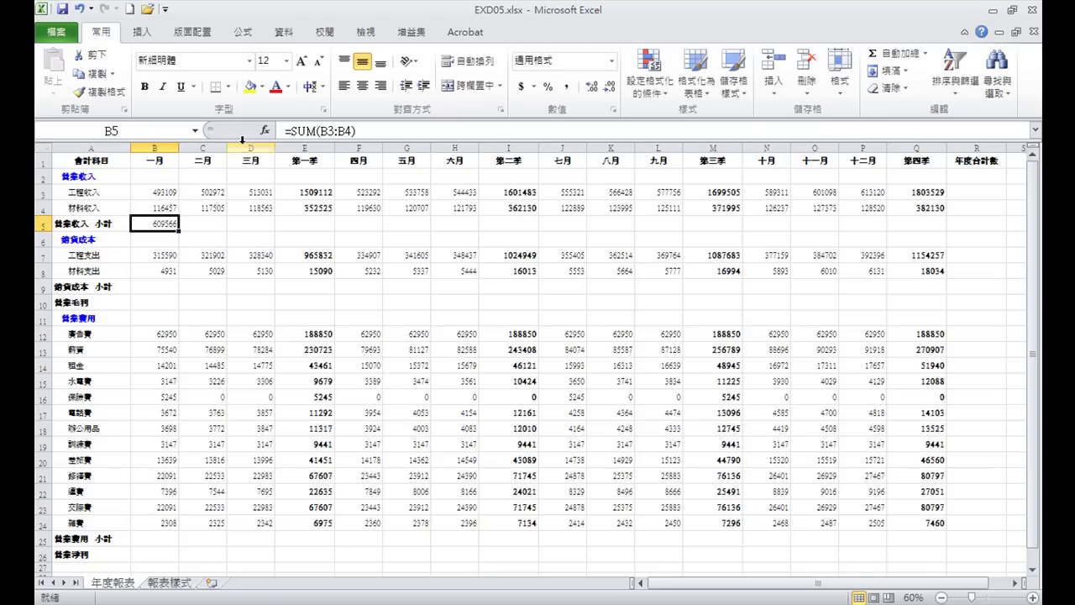
click(98, 74)
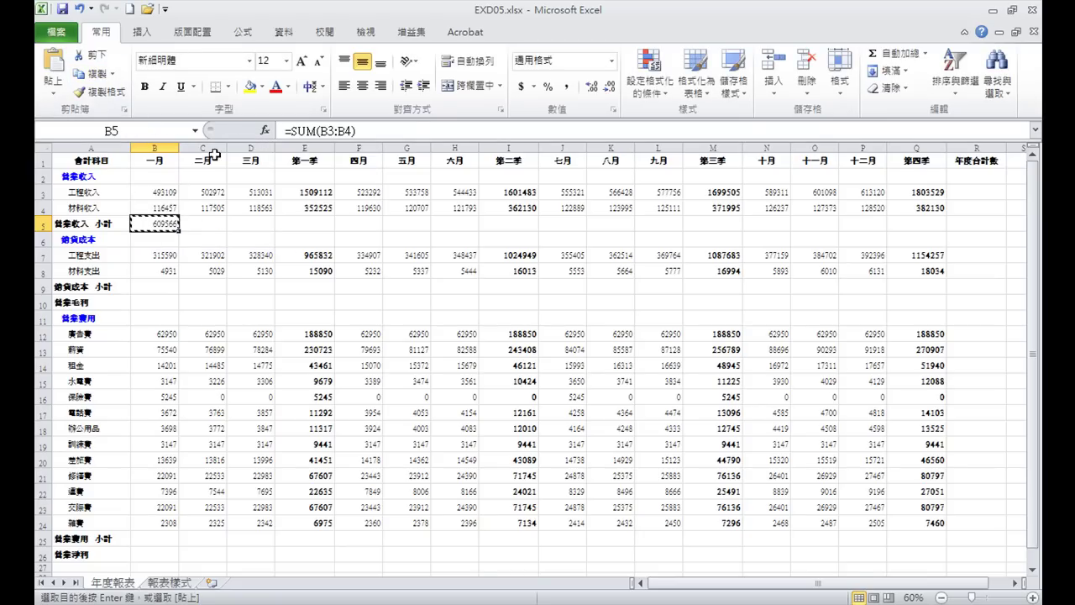
mouse_move(208, 223)
mouse_down()
mouse_move(915, 213)
mouse_move(918, 223)
mouse_up()
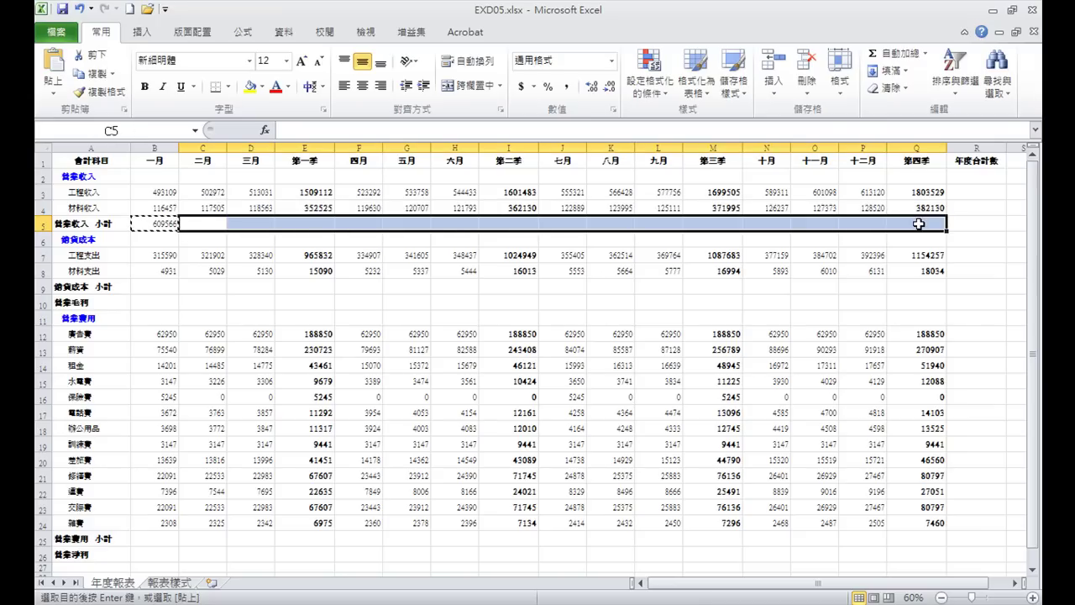
click(52, 94)
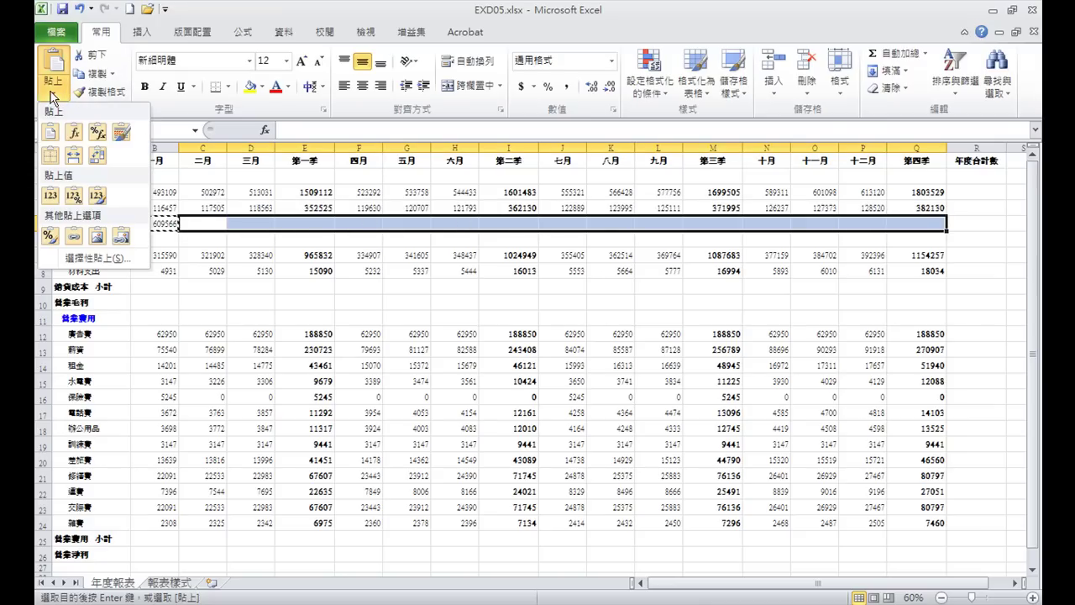
click(78, 135)
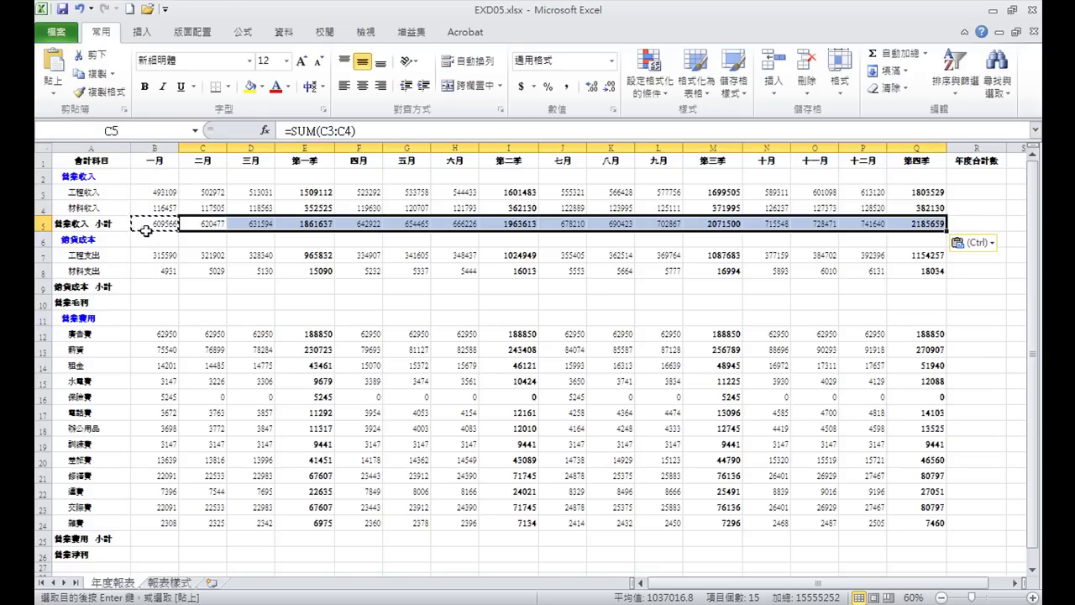
click(165, 286)
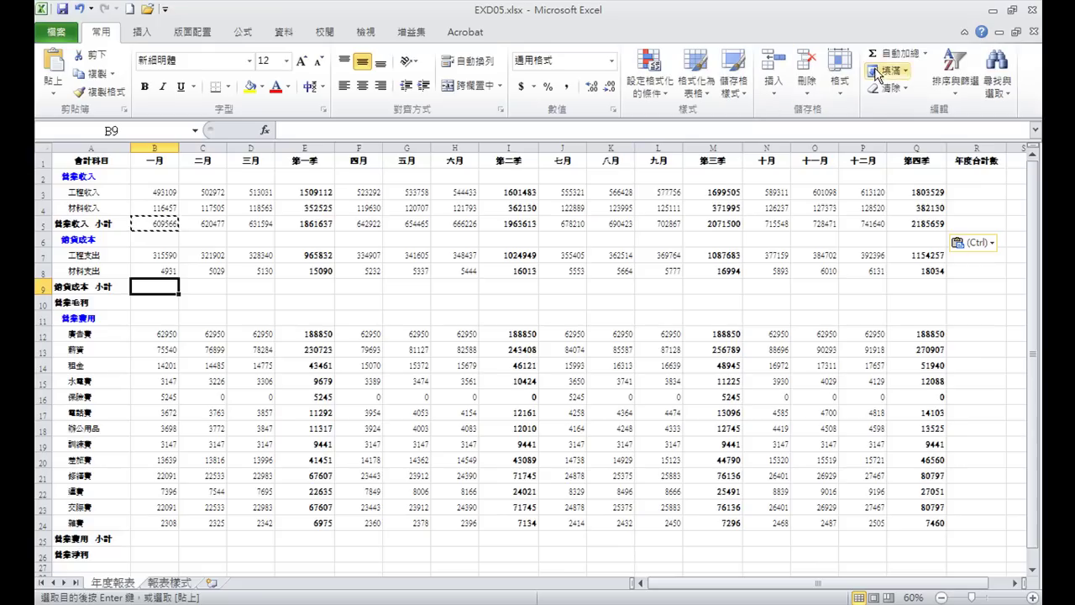
Put =SUM(B7:B8) in B9 and paste the subtotal formula across C9:Q9
click(892, 53)
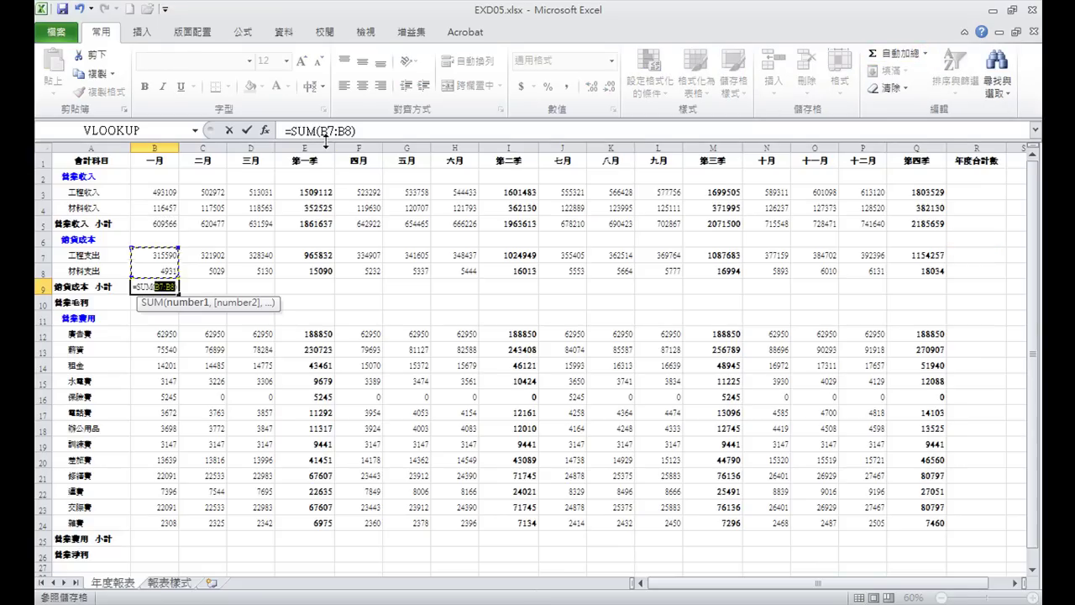
click(247, 131)
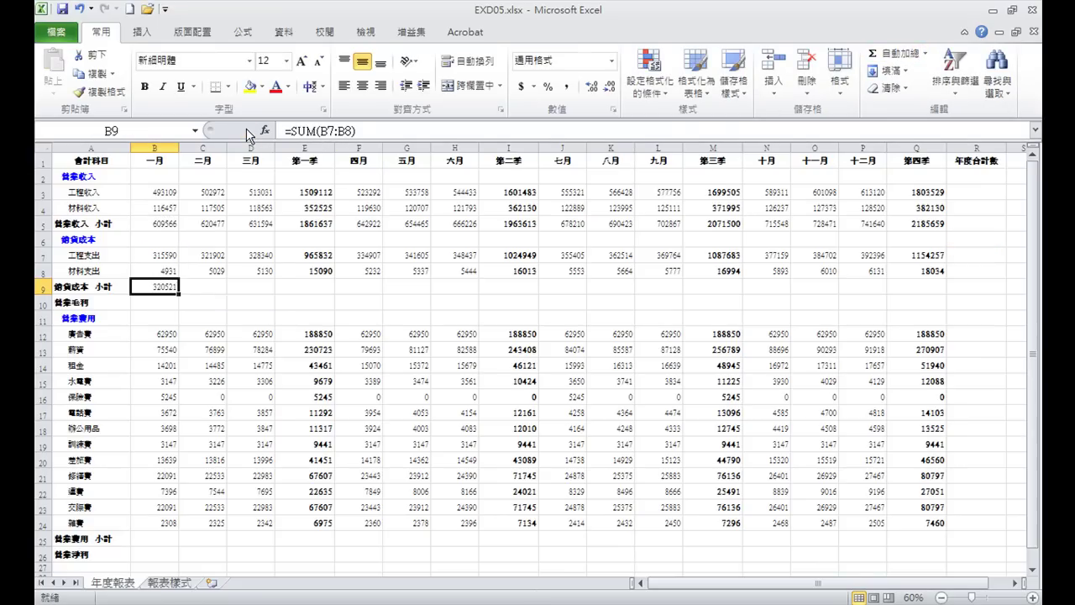
click(92, 74)
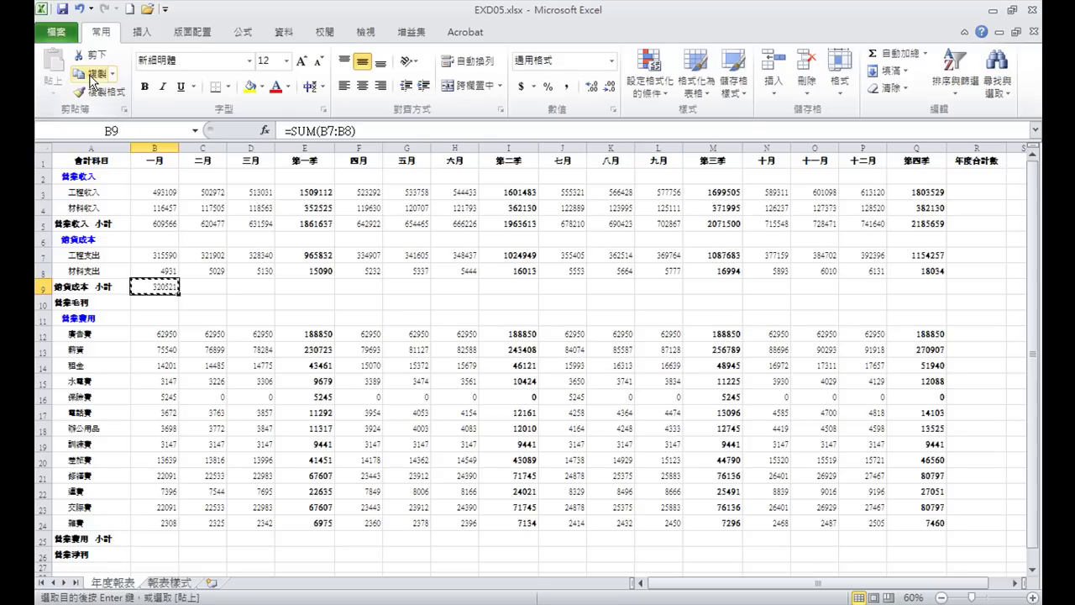
click(208, 285)
drag(208, 284, 911, 287)
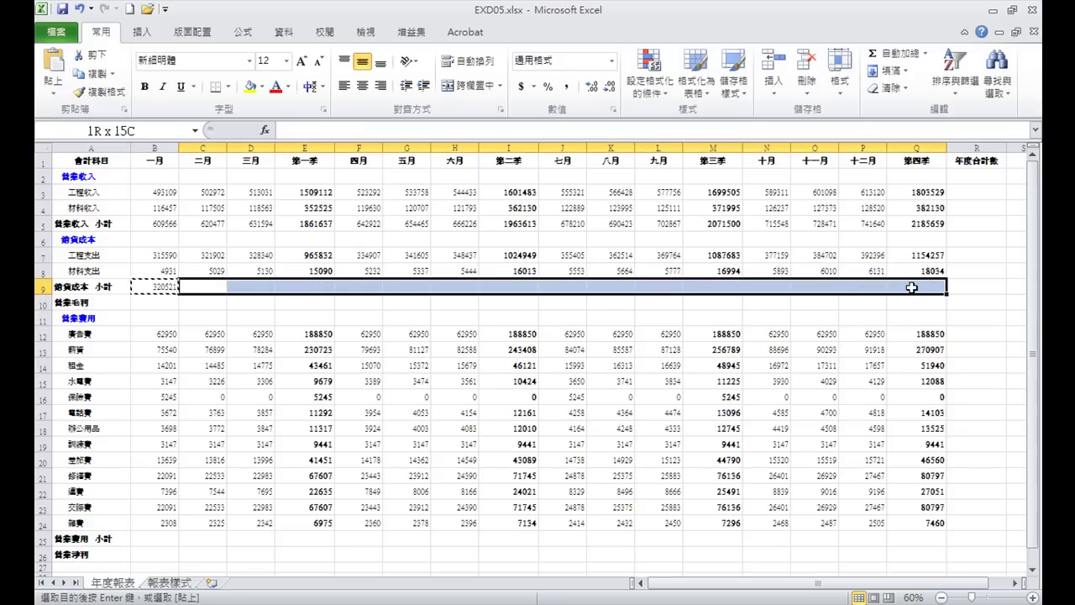
click(53, 89)
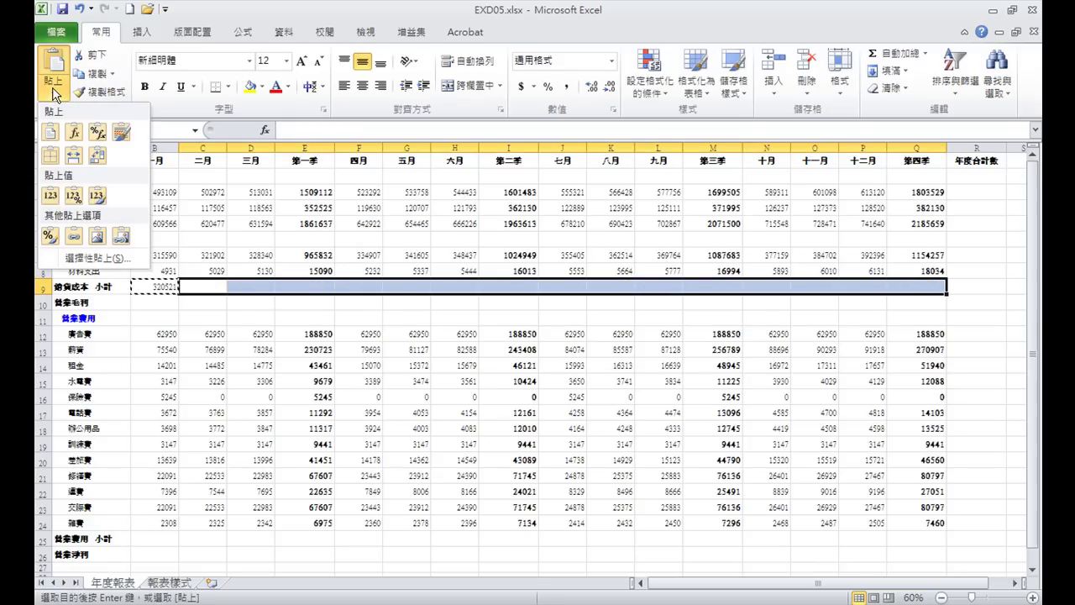
click(74, 131)
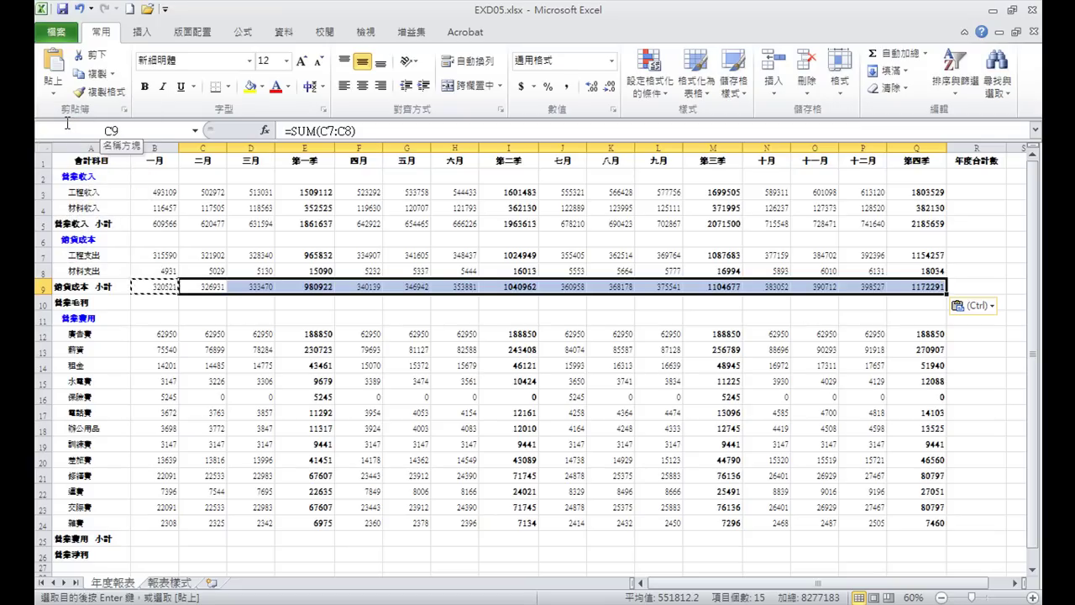
click(157, 301)
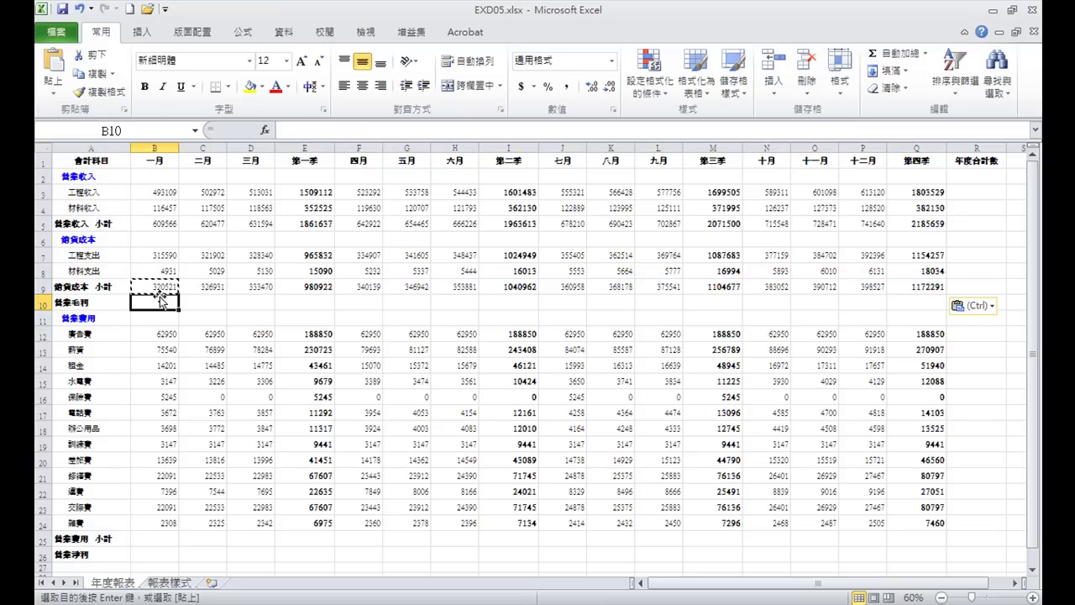
Enter =B5-B9 in B10 and paste it as formulas across C10:Q10
text(=)
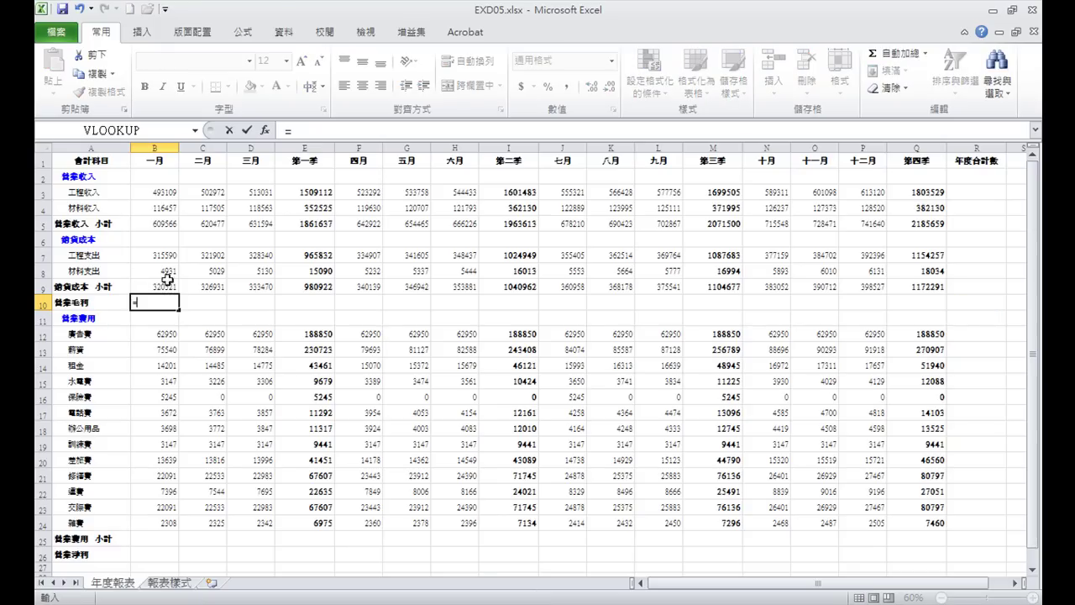
click(157, 224)
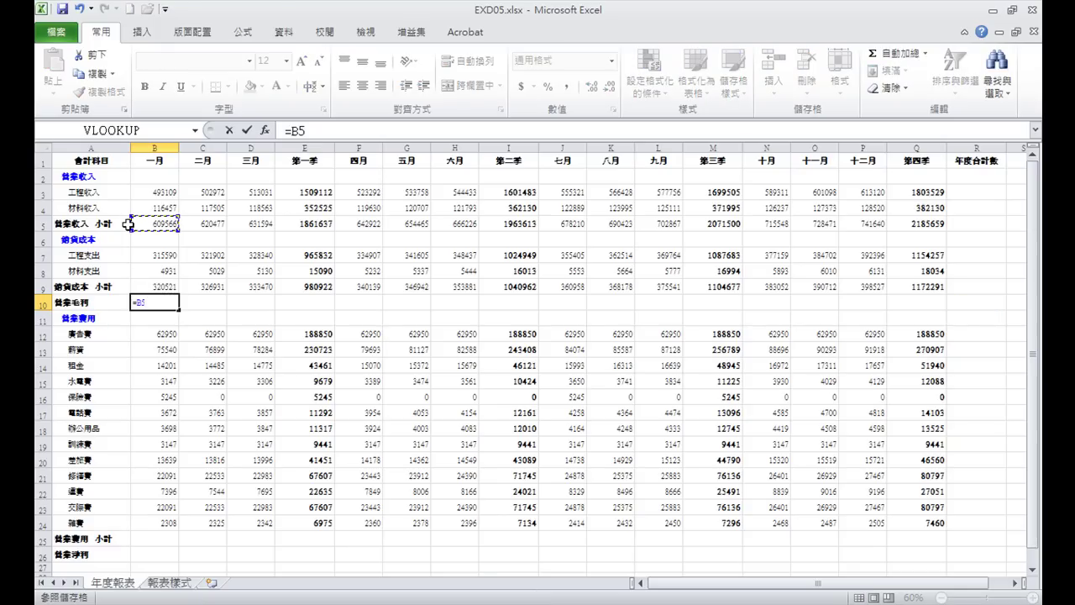
text(-)
click(153, 286)
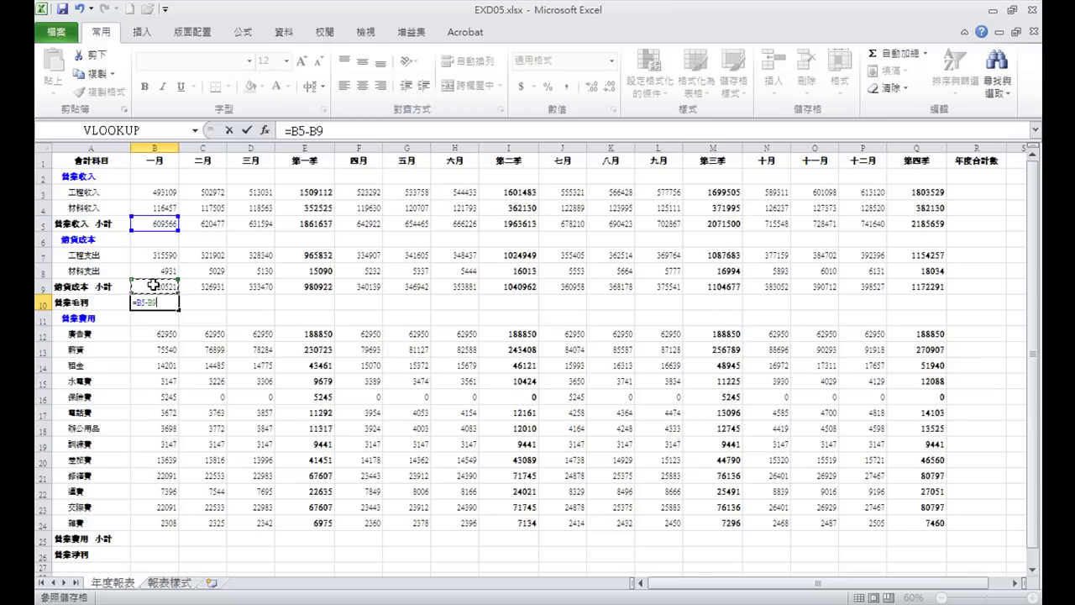
click(248, 130)
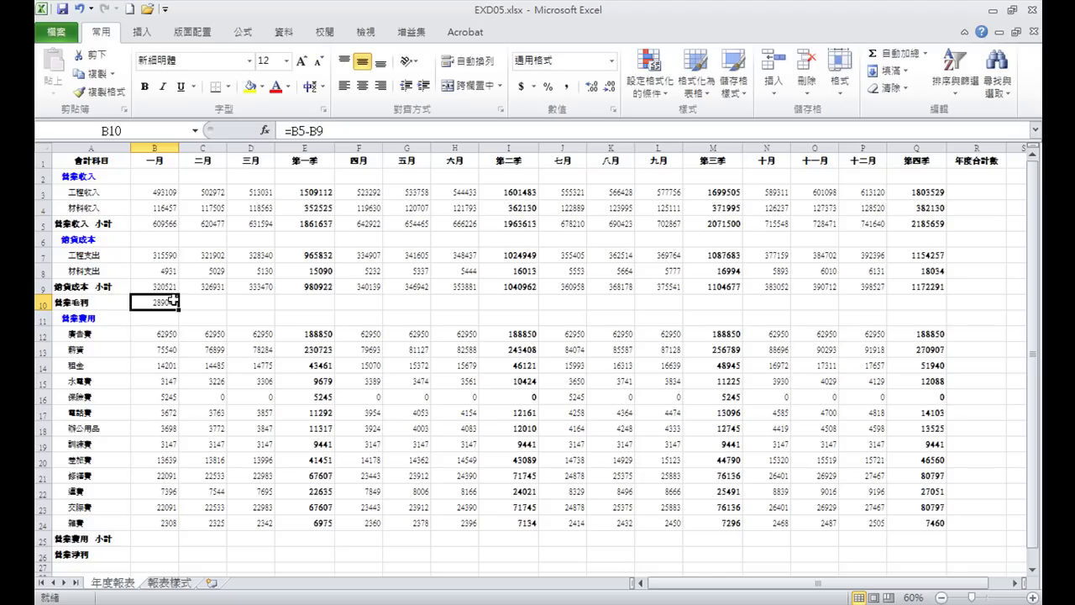
click(94, 74)
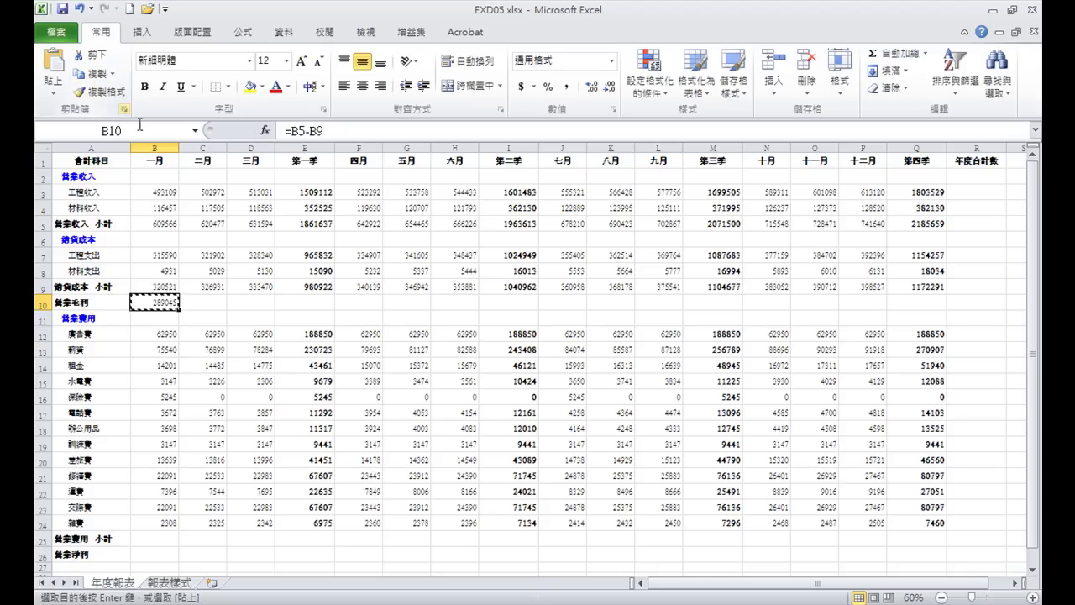
drag(211, 303, 919, 304)
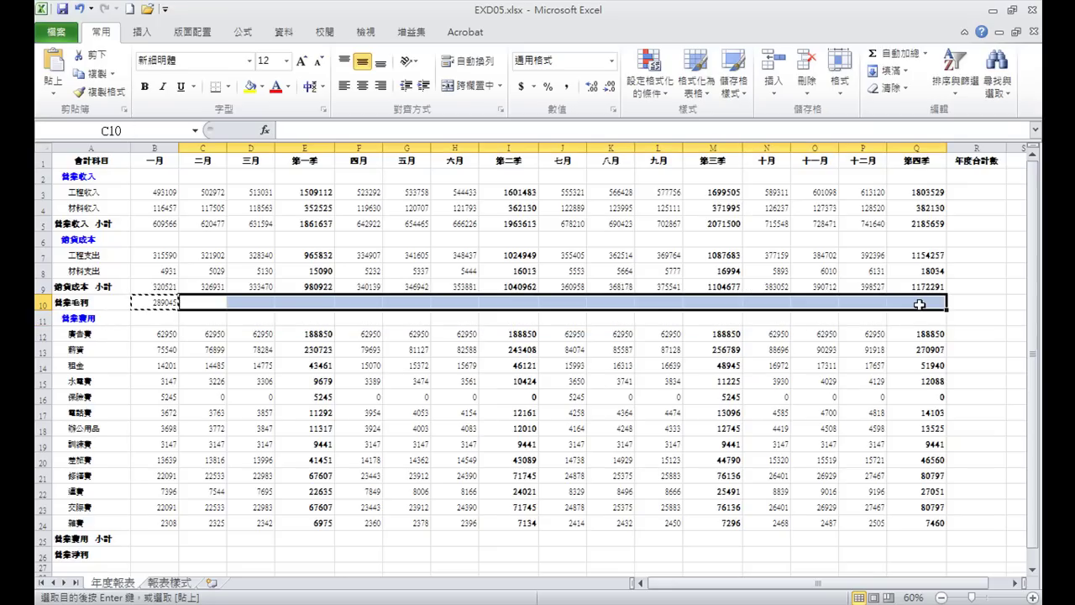
right_click(660, 303)
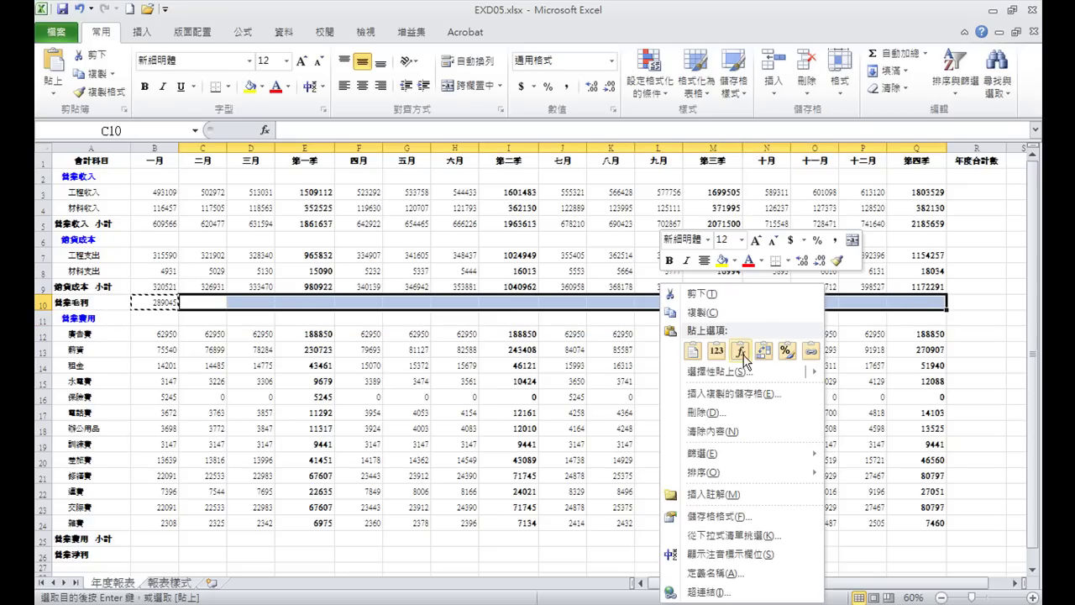
click(740, 353)
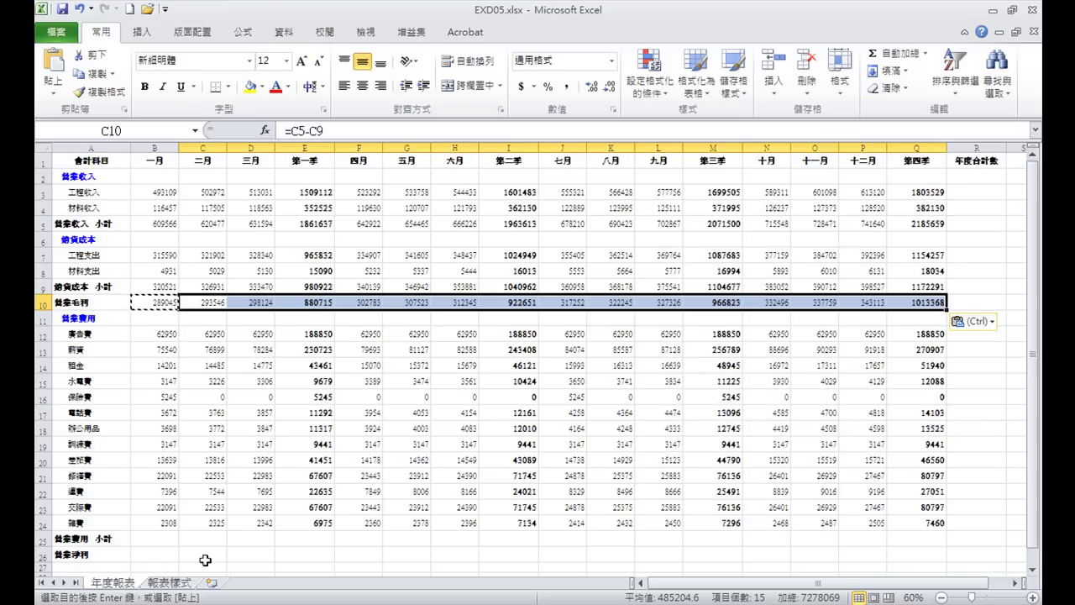
click(159, 539)
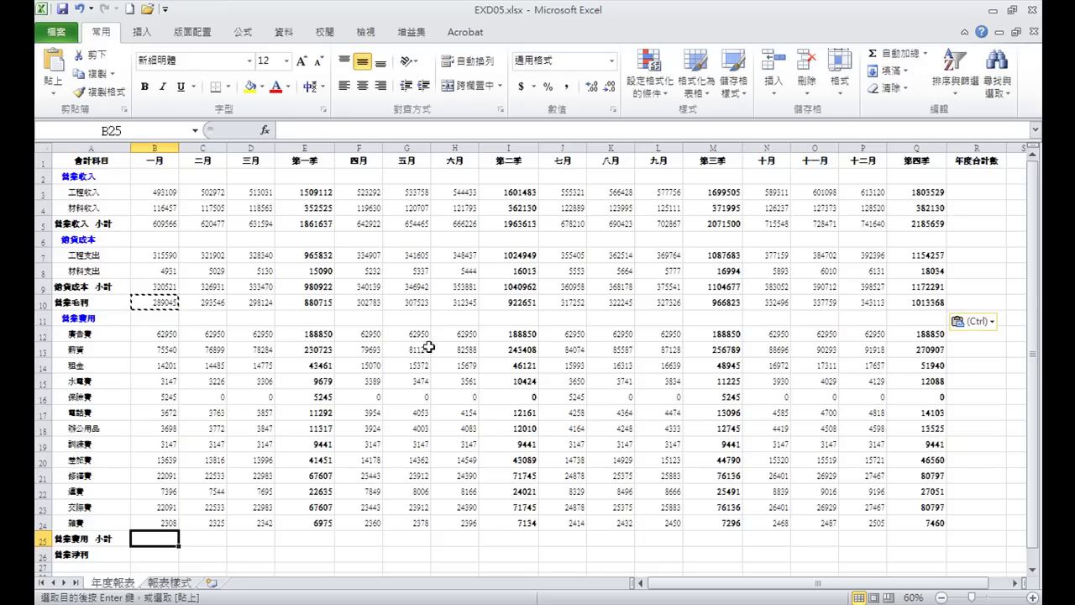
Put =SUM(B12:B24) in B25 and paste the formula across C25:Q25
click(895, 53)
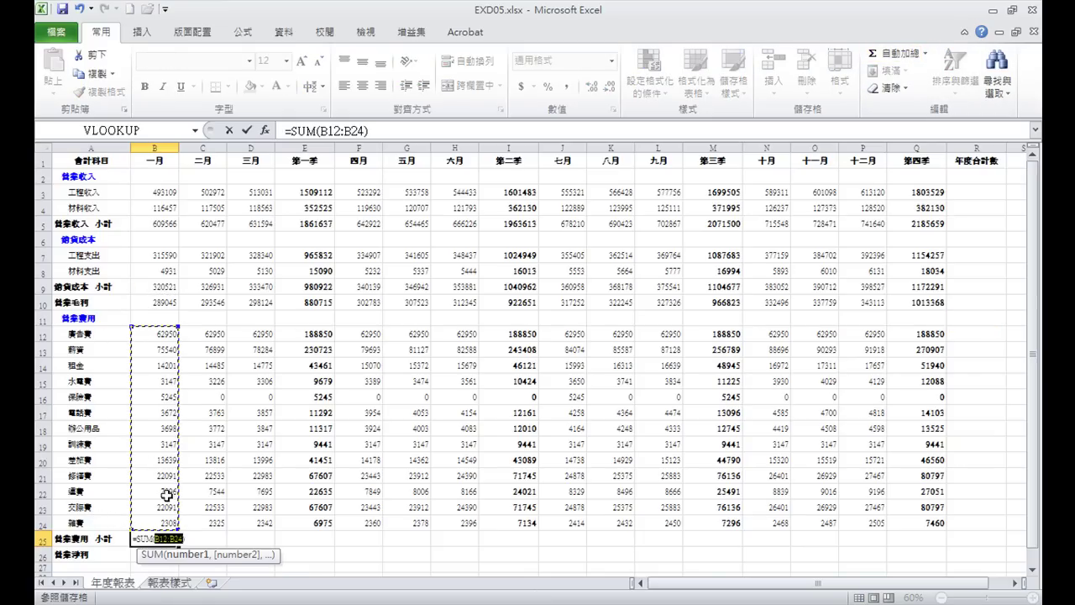
click(248, 130)
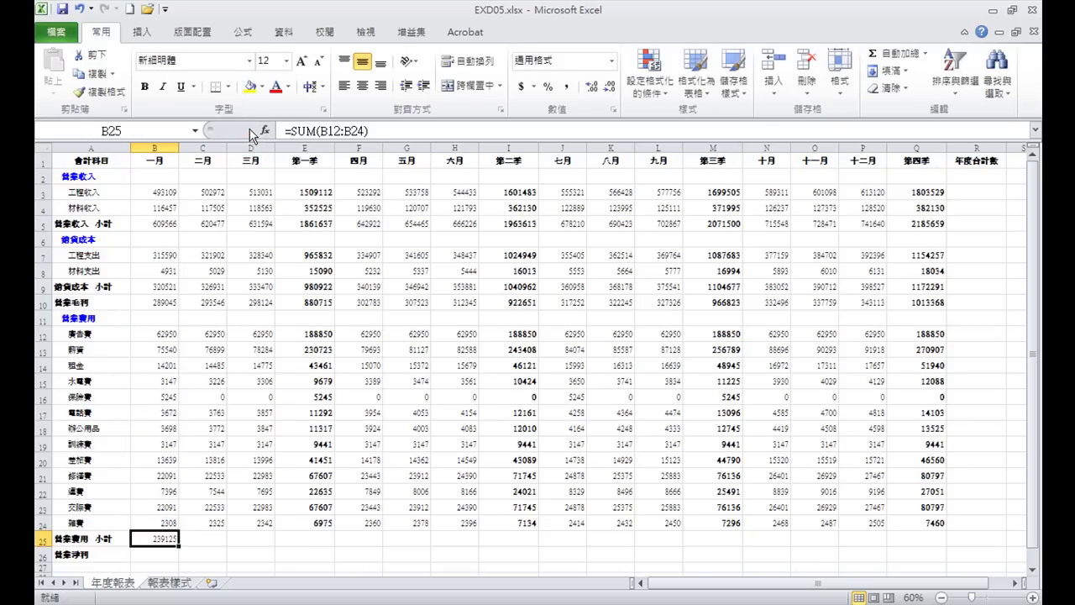
click(95, 77)
drag(214, 539, 927, 531)
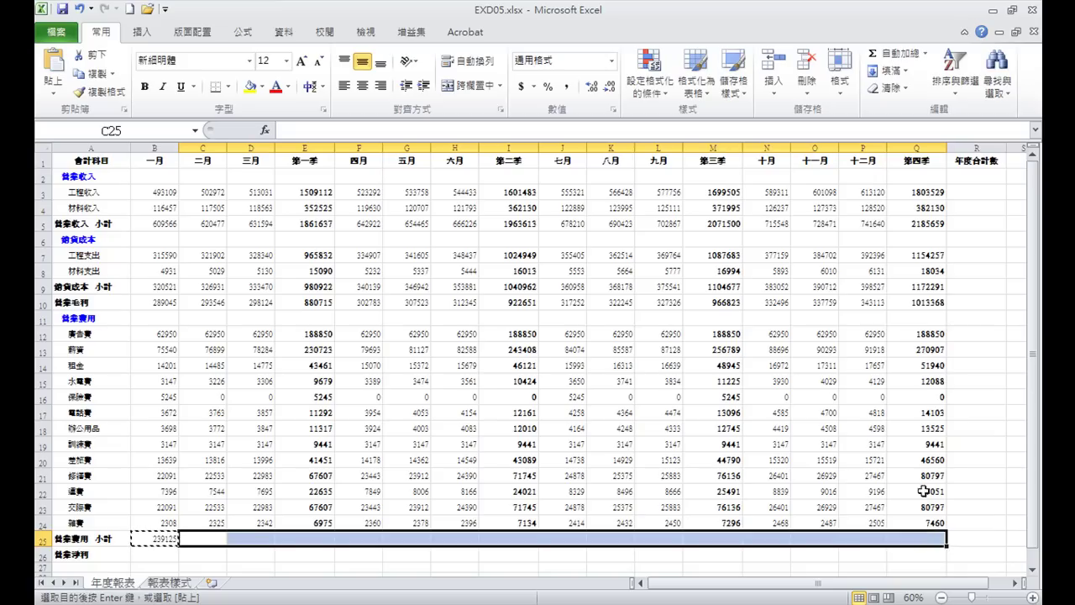
click(56, 88)
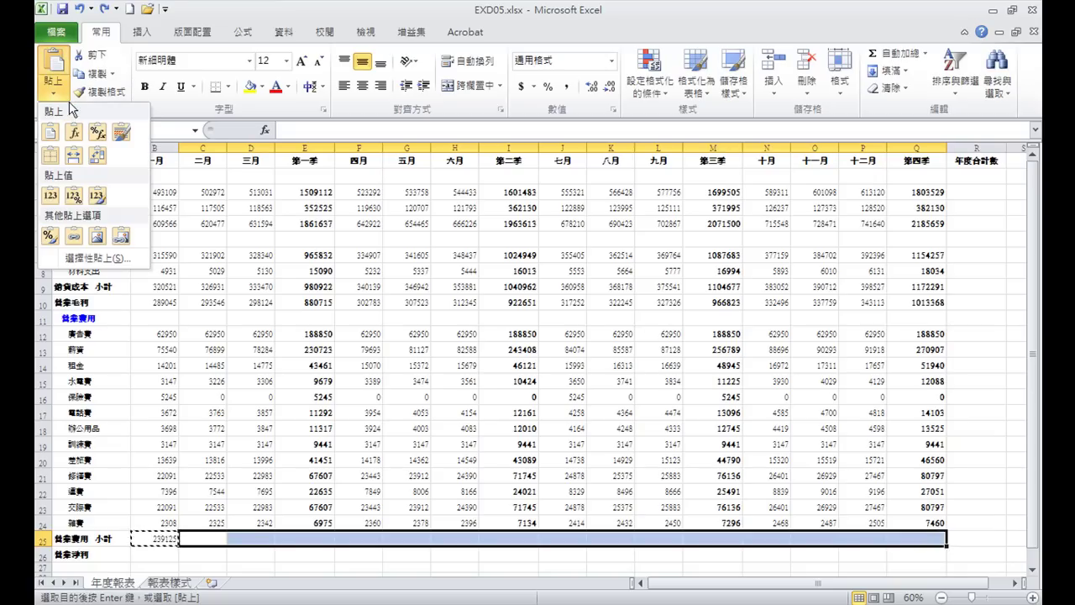
click(75, 131)
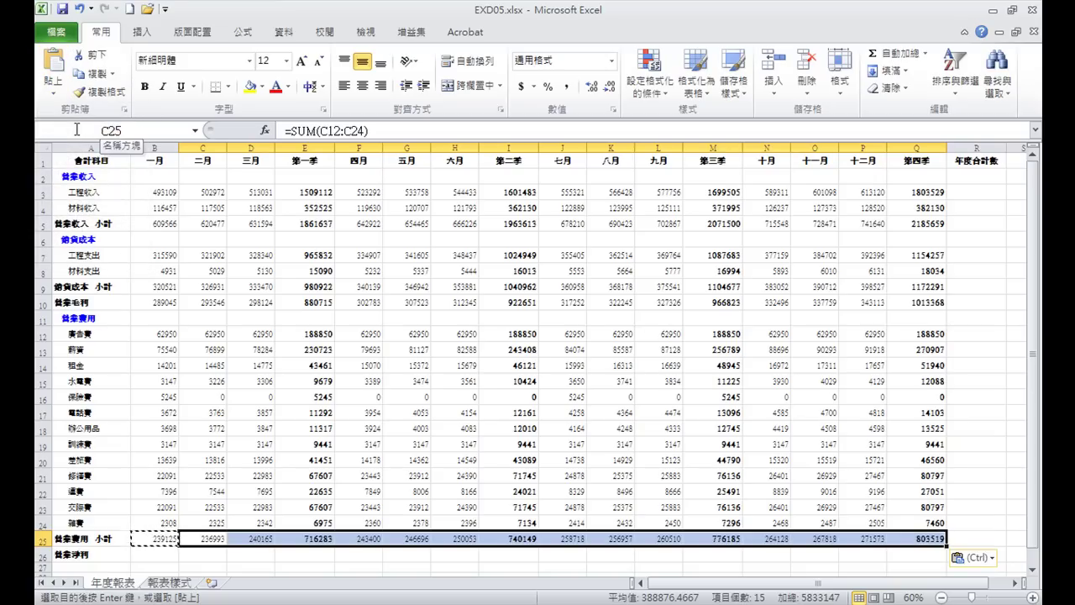
click(159, 556)
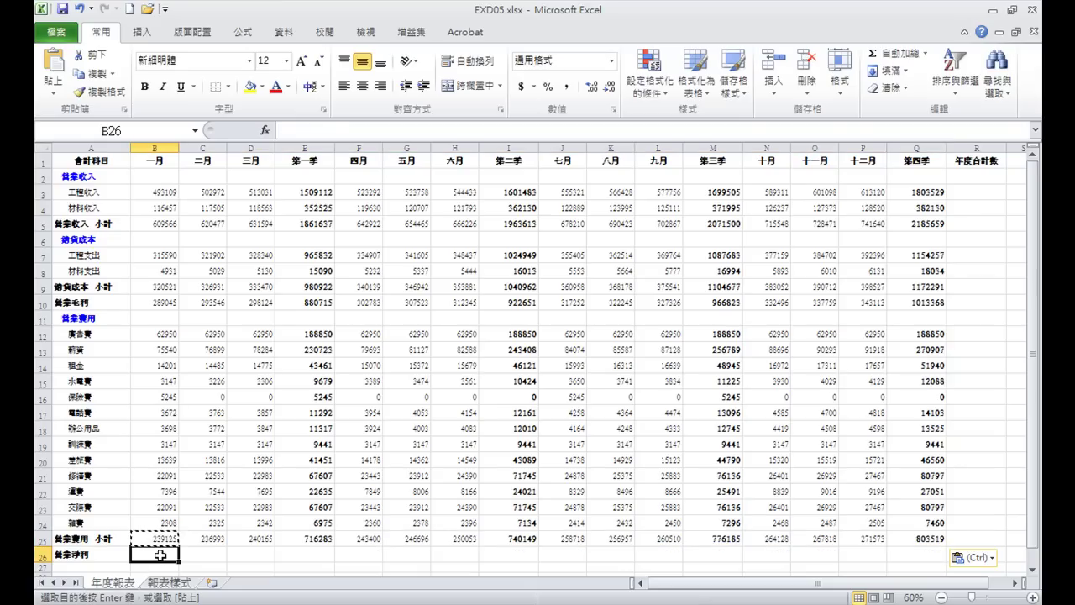
Enter the net operating profit formula =B10-B25 in B26
text(=)
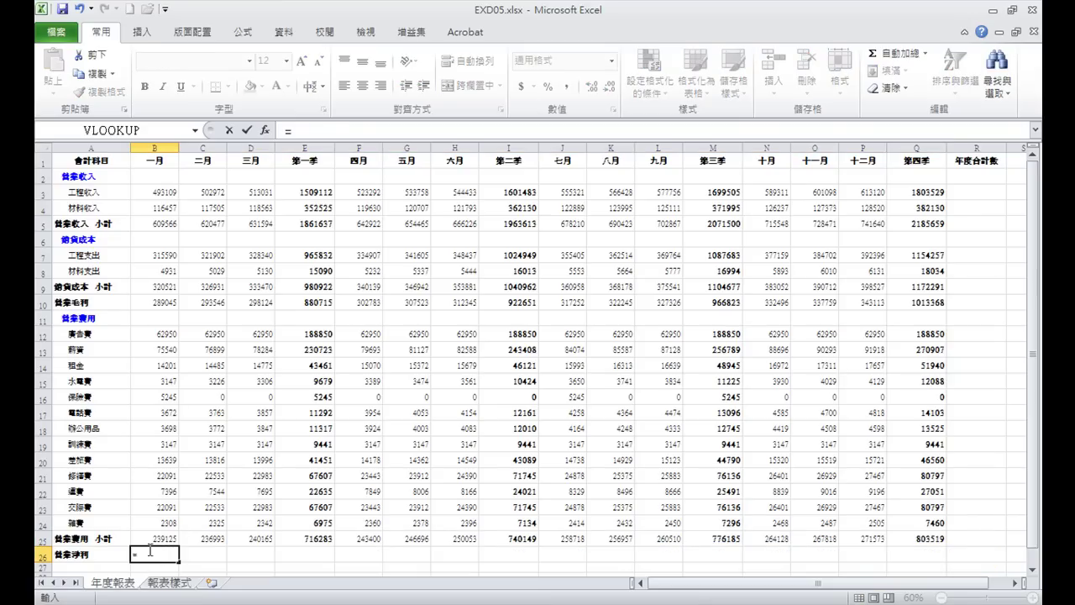
click(167, 303)
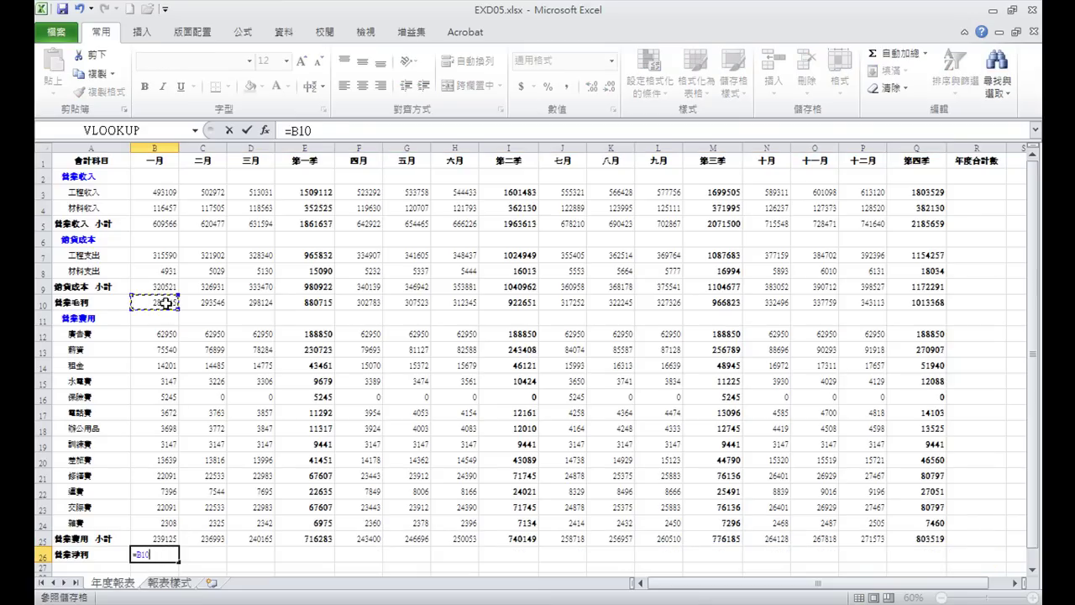
text(-)
click(158, 538)
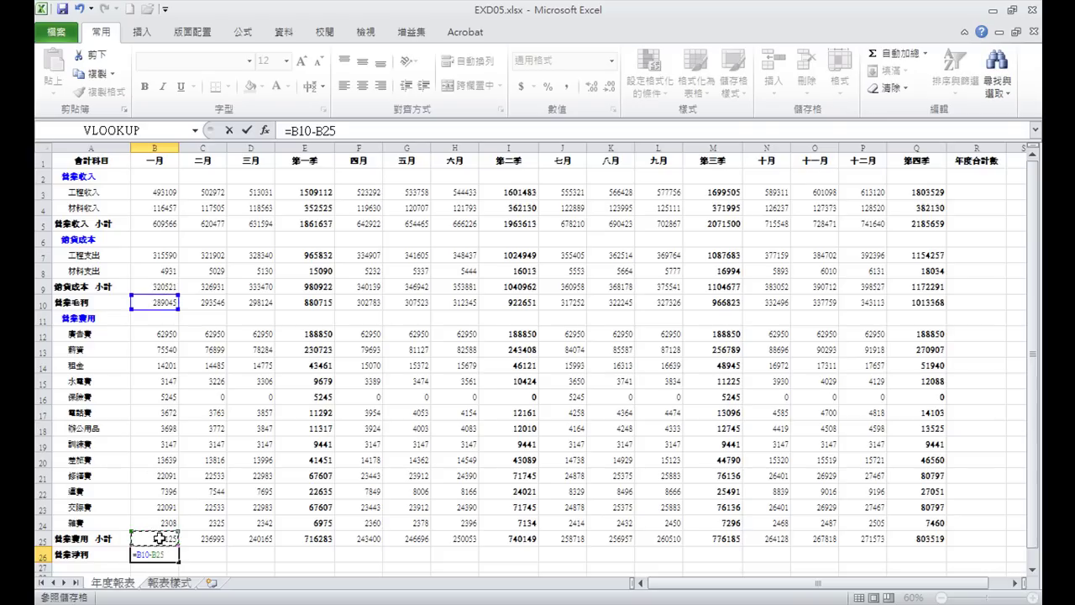
click(247, 130)
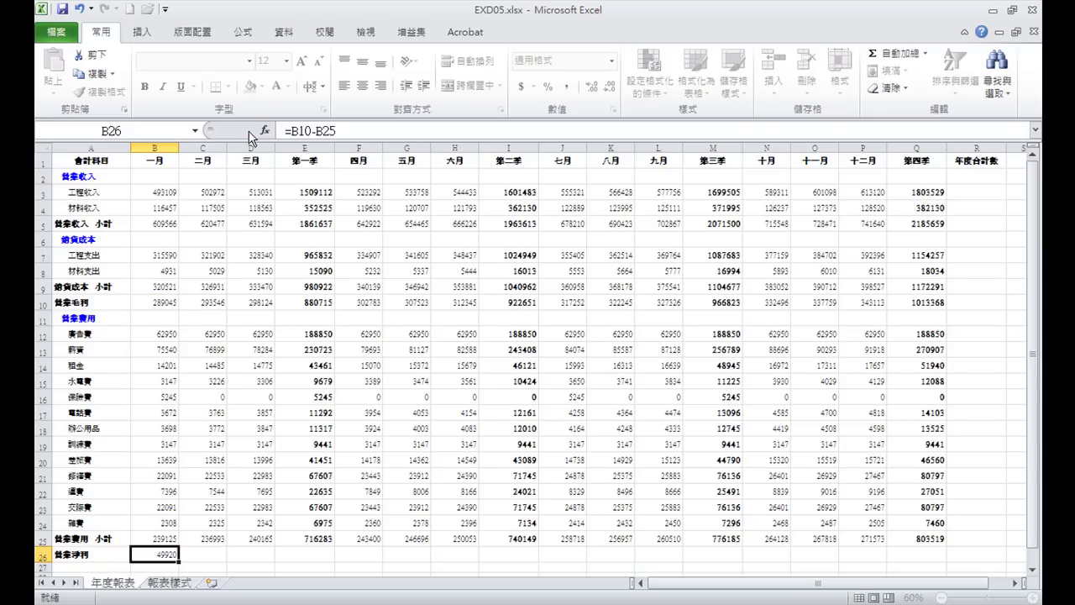
Copy the B26 formula across C26:Q26, pasting formulas only
click(96, 74)
drag(204, 554, 931, 555)
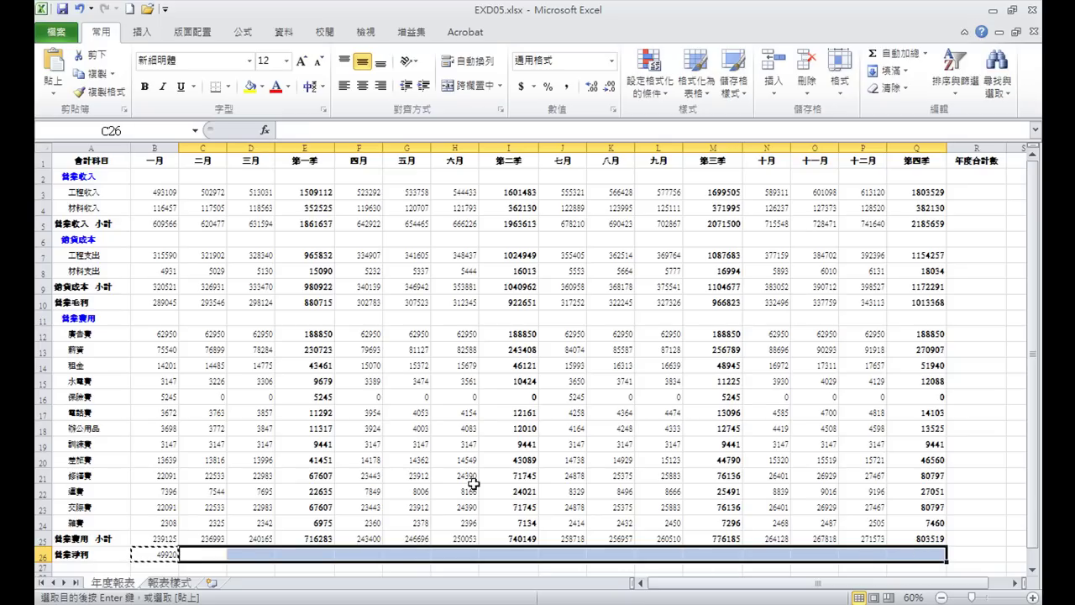
click(53, 92)
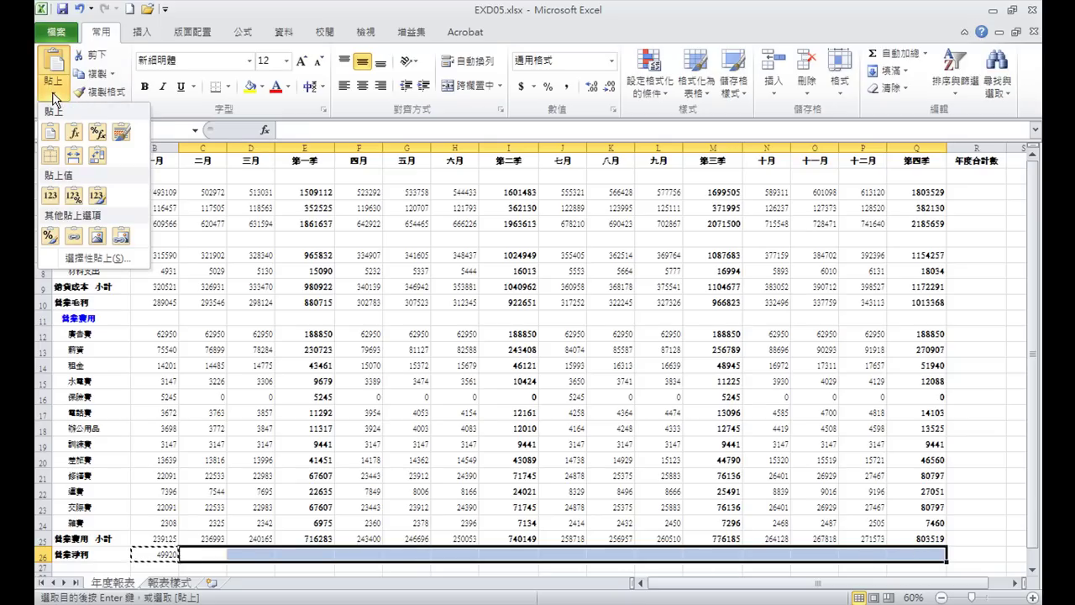
click(78, 132)
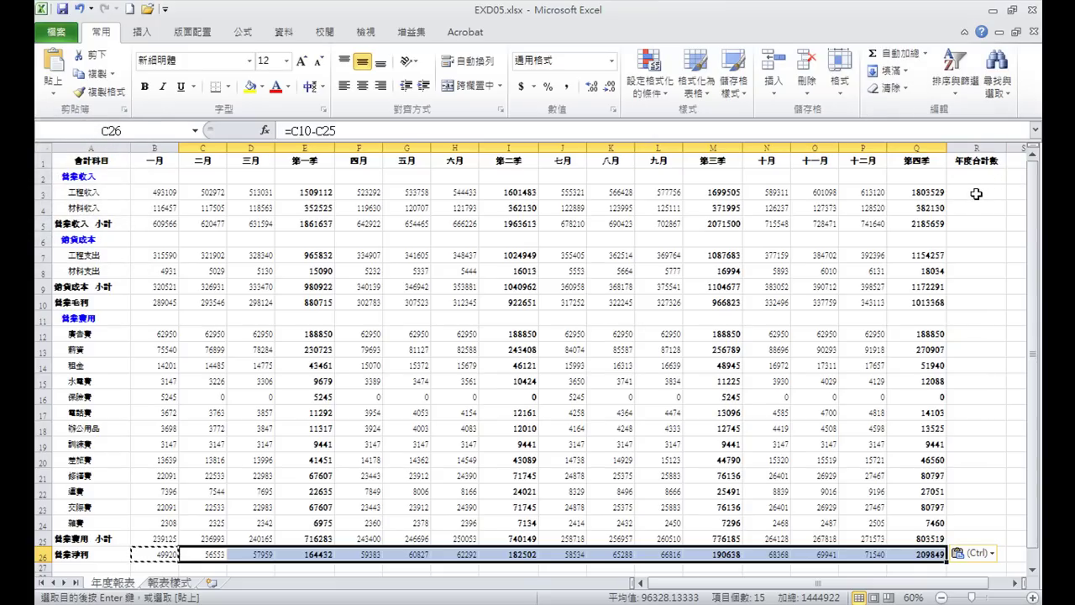
Sum the four quarterly totals in R3 and paste that formula into R4:R5
click(974, 194)
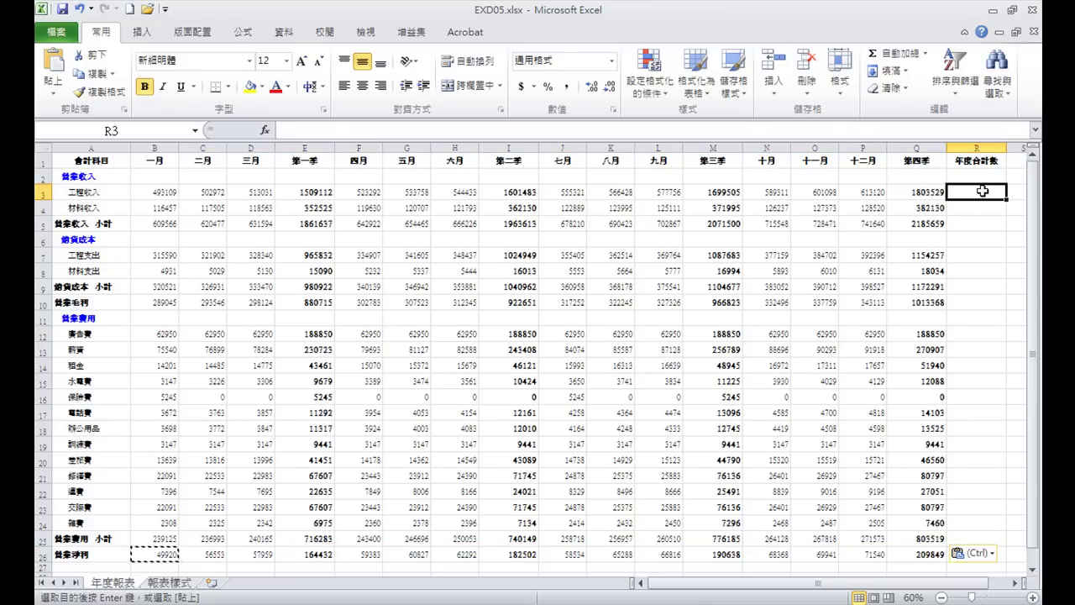
click(901, 55)
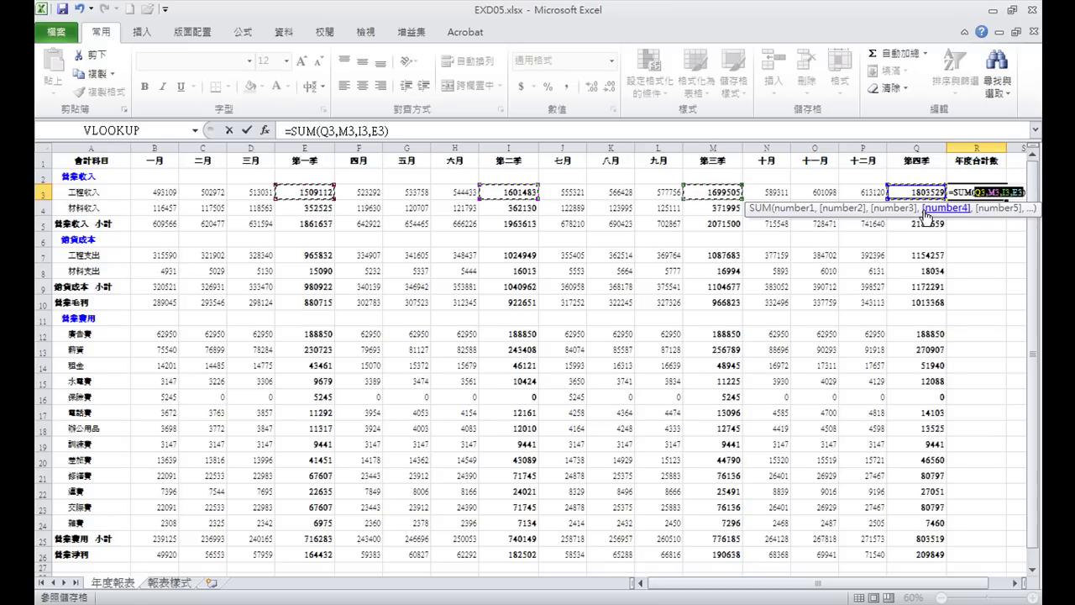
click(248, 132)
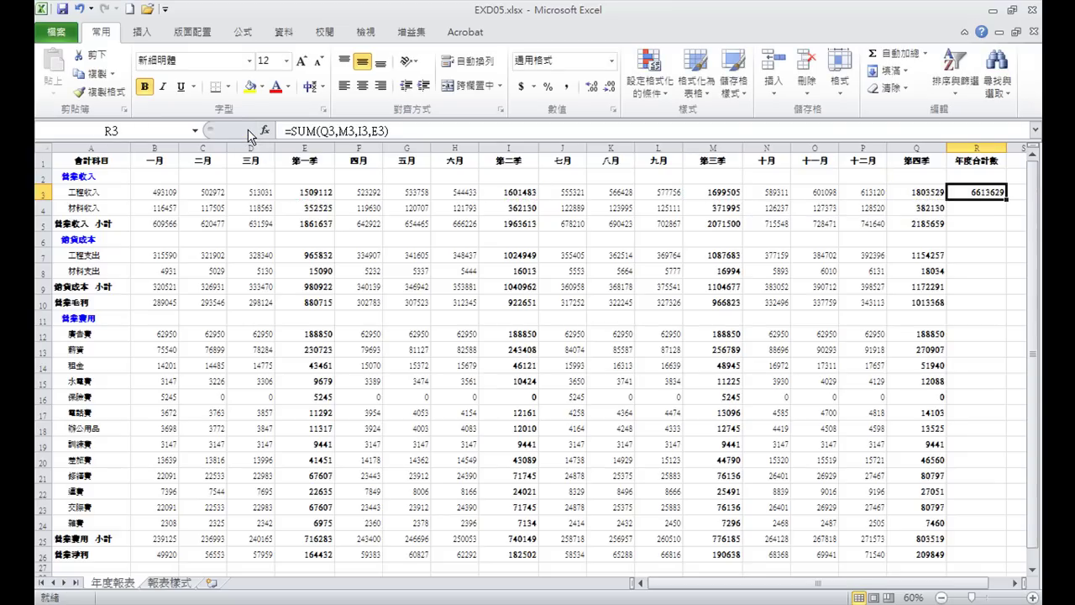
click(98, 76)
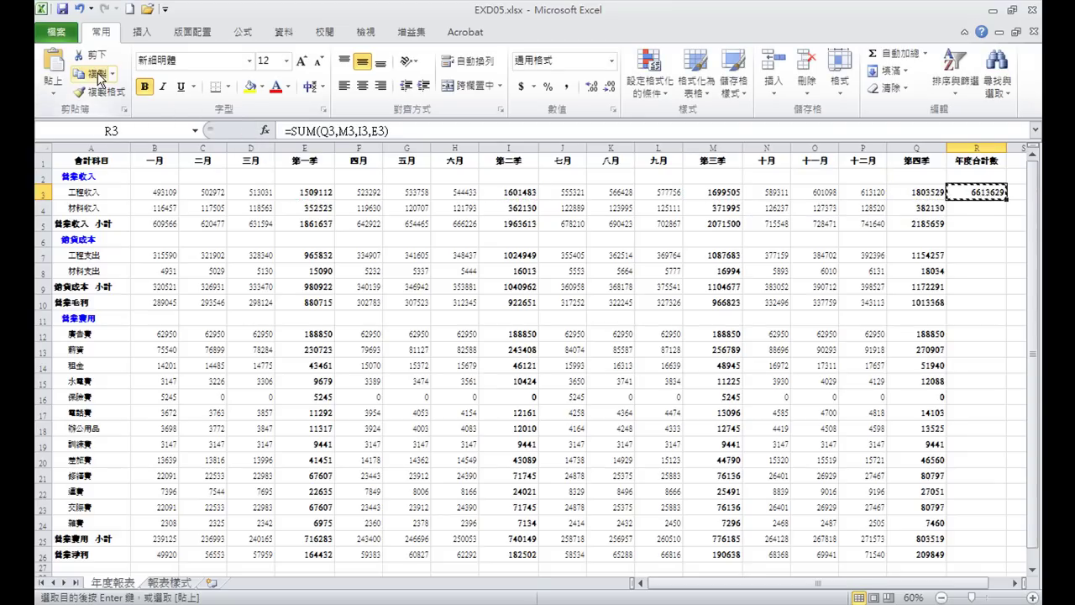
drag(967, 215, 970, 227)
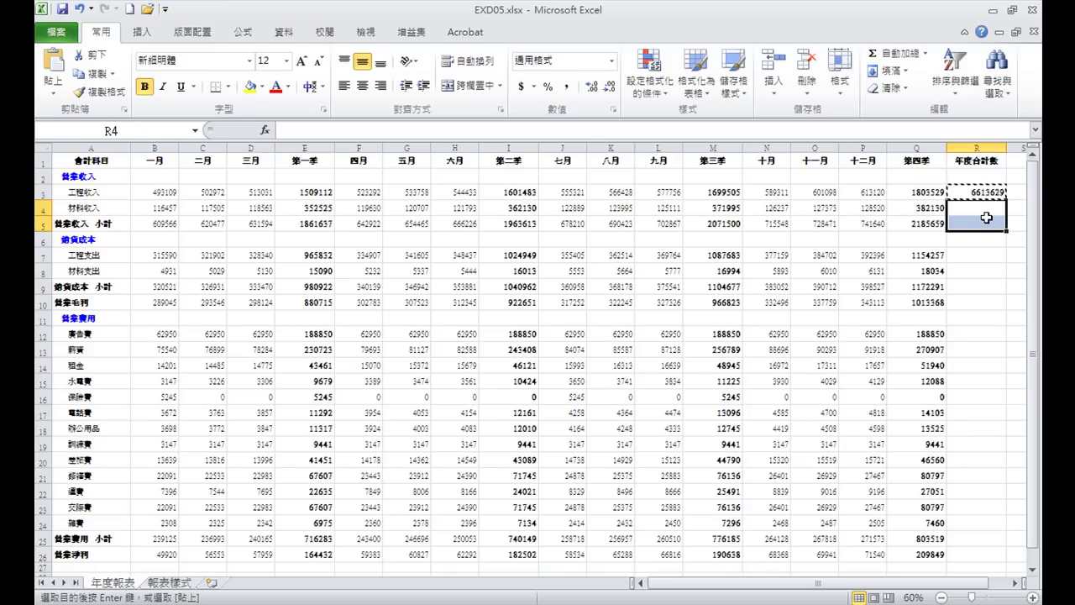
click(53, 86)
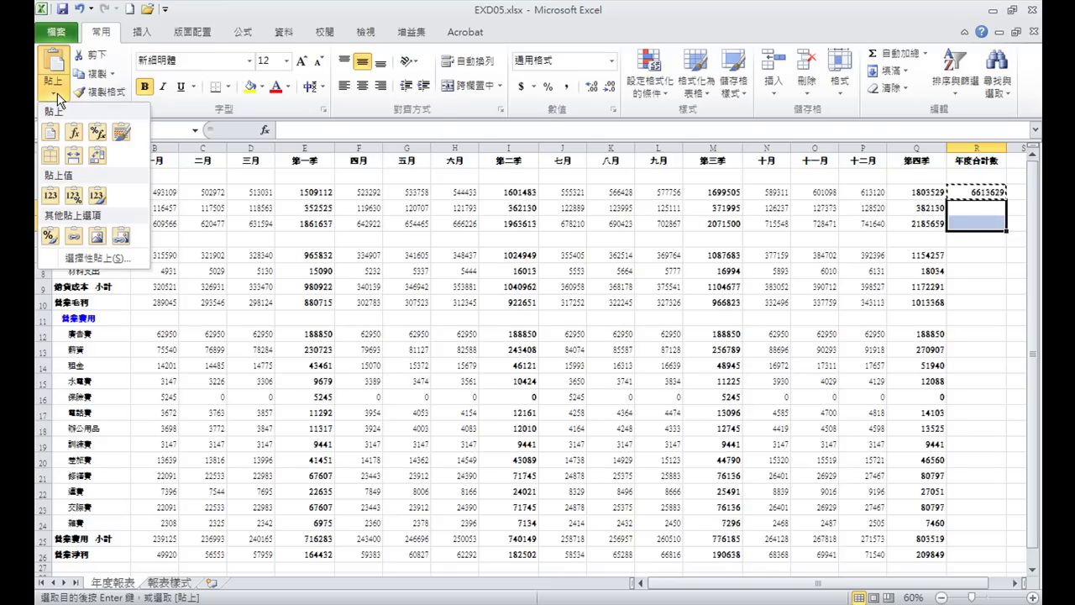
click(77, 132)
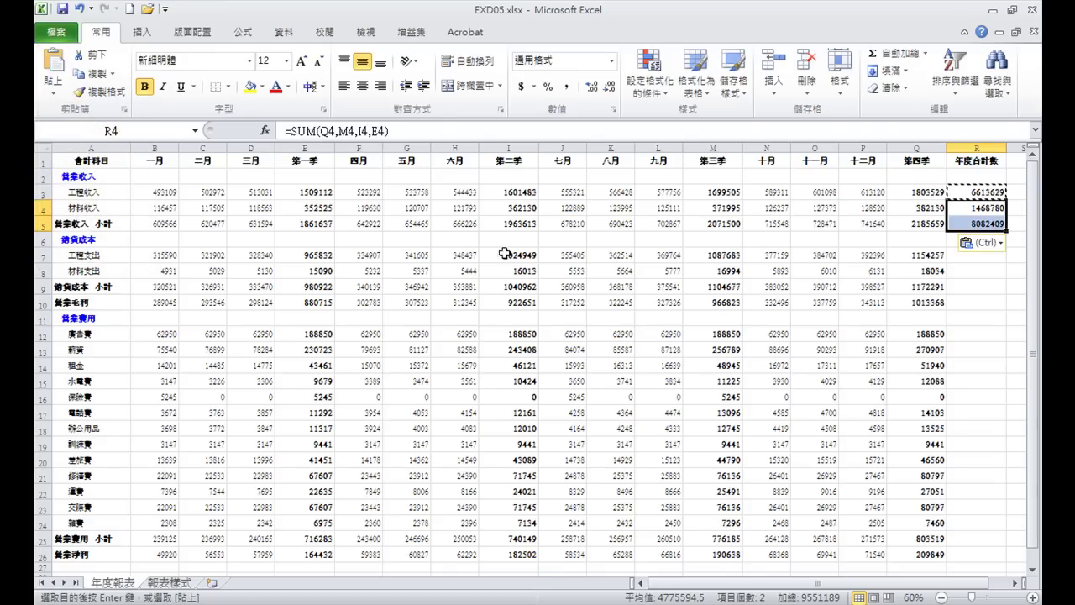
Paste the annual total formula into R7:R10 and R12:R26 as formulas
drag(963, 258, 974, 304)
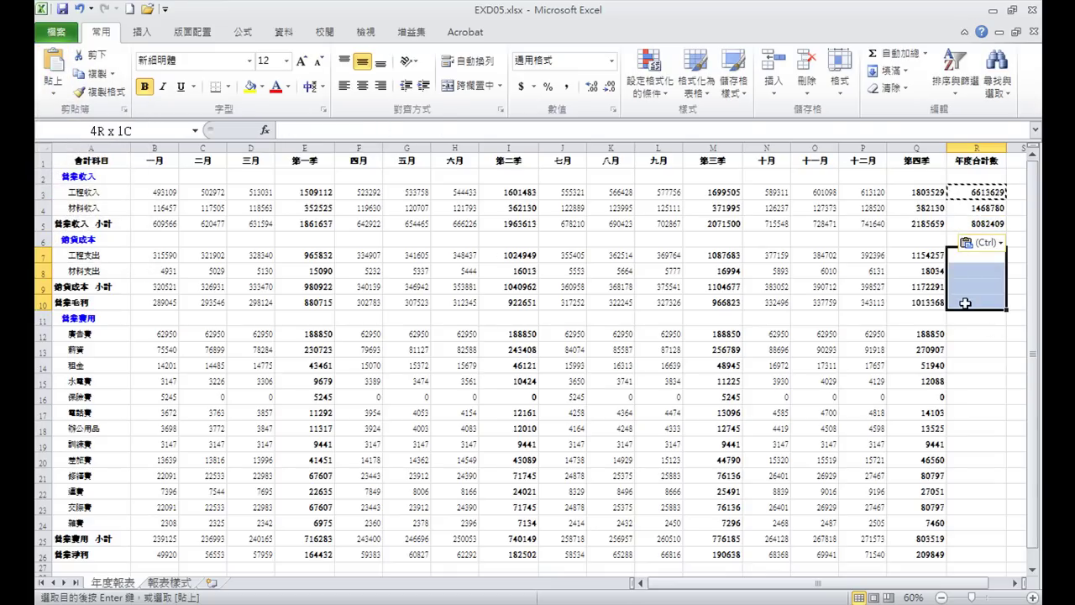
click(53, 86)
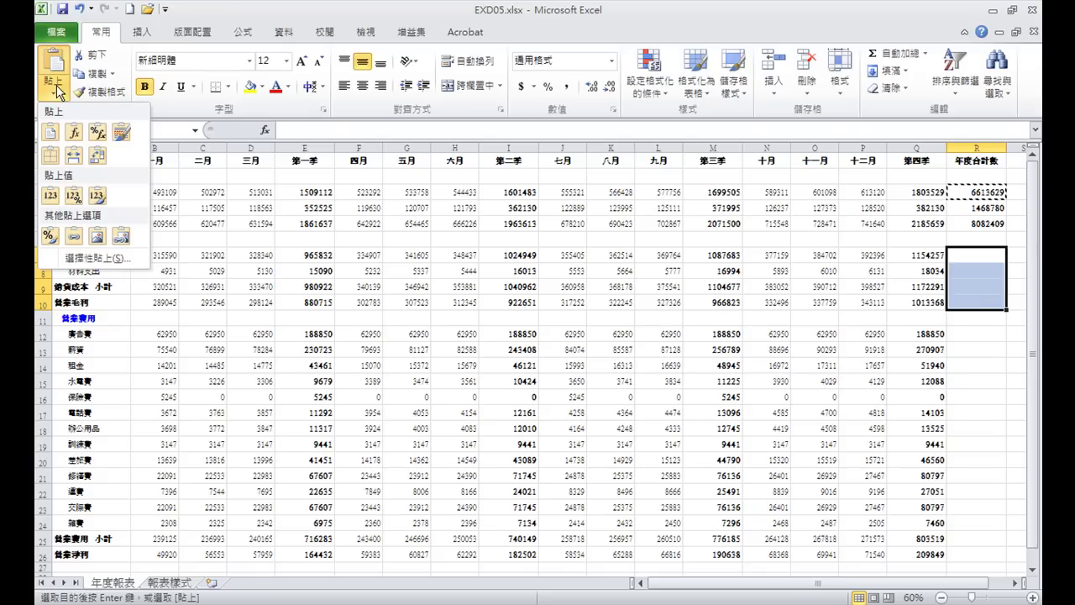
click(67, 130)
drag(970, 334, 998, 550)
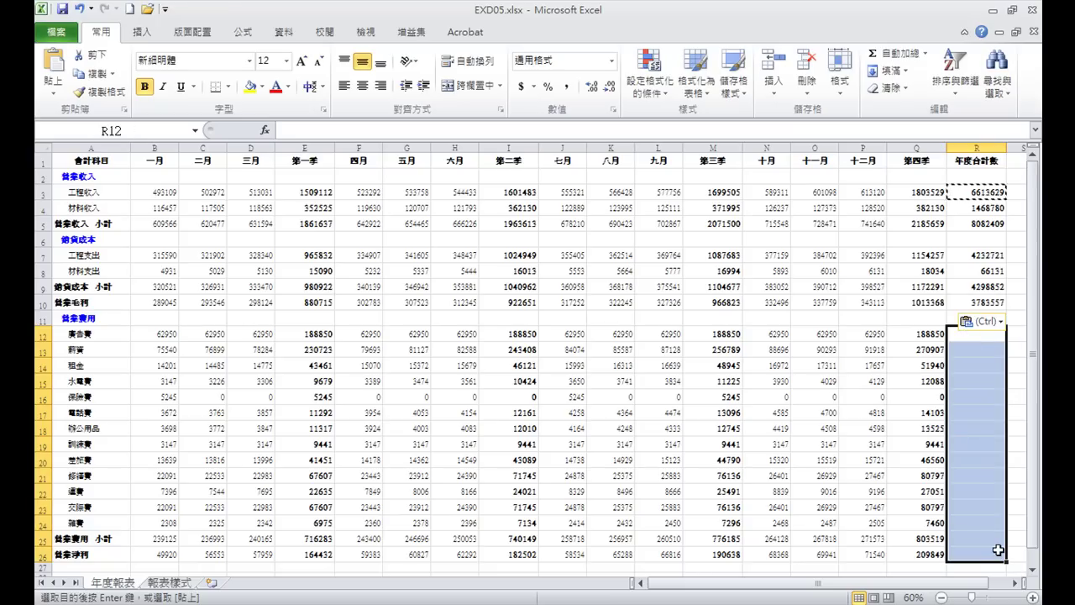
click(53, 85)
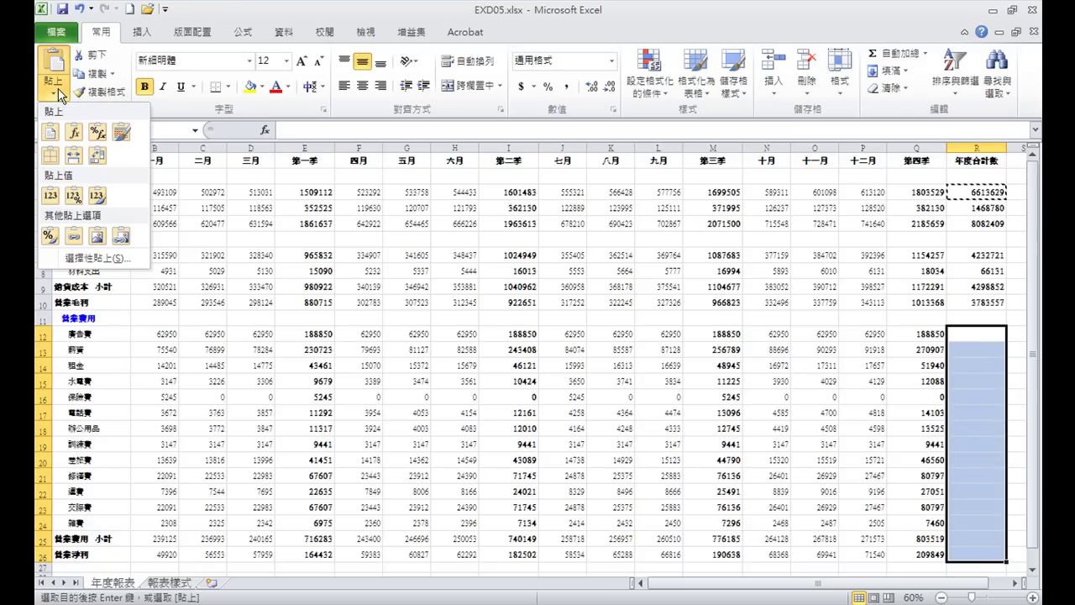
click(79, 130)
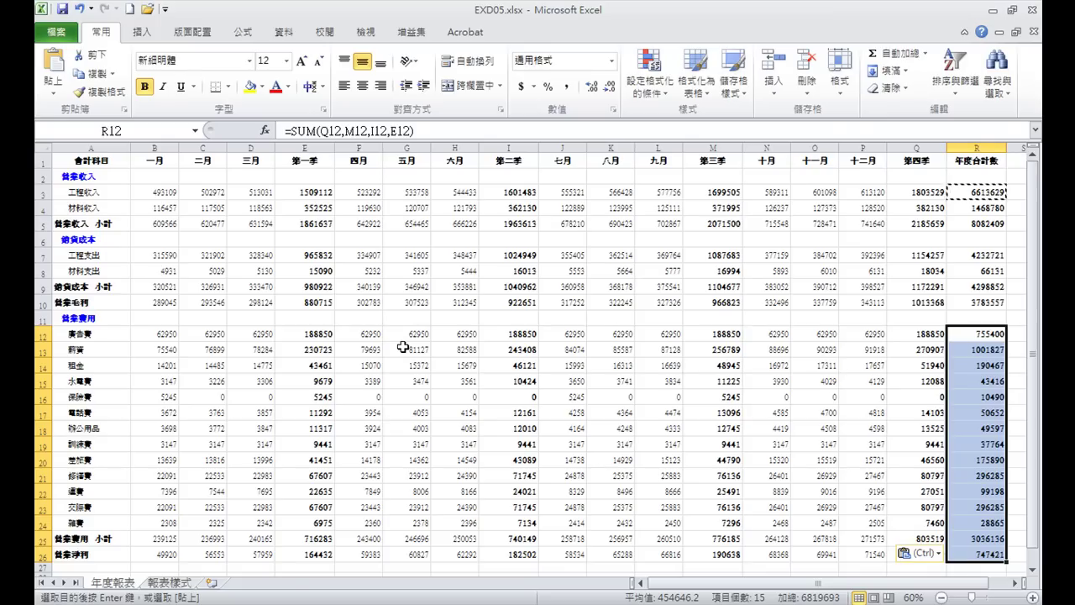
Format Paint the entire 報表樣式 sheet's formatting onto the whole 年度報表 sheet
click(176, 583)
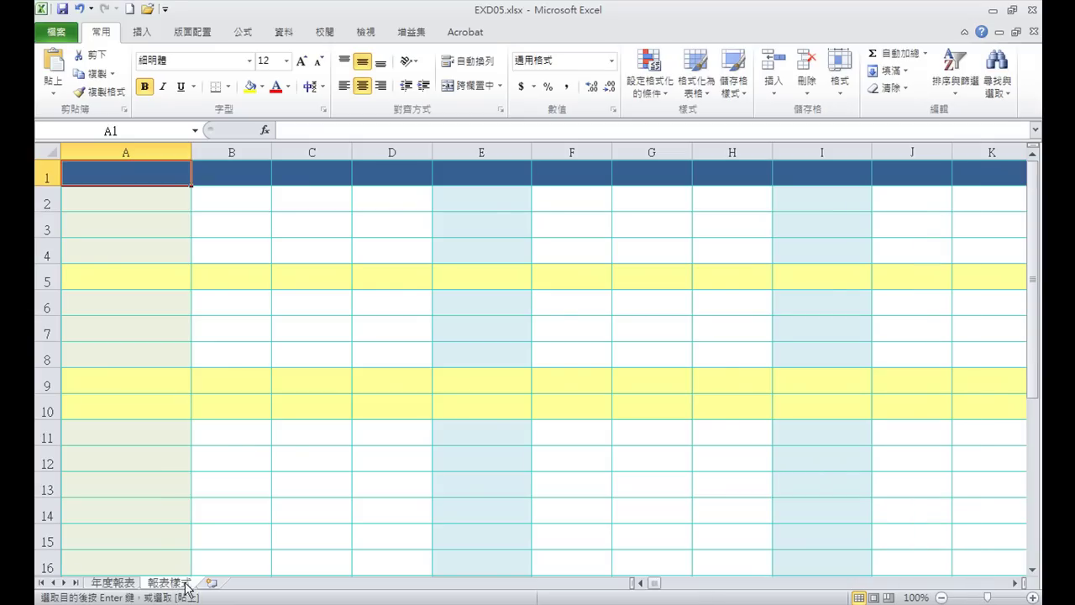
click(49, 152)
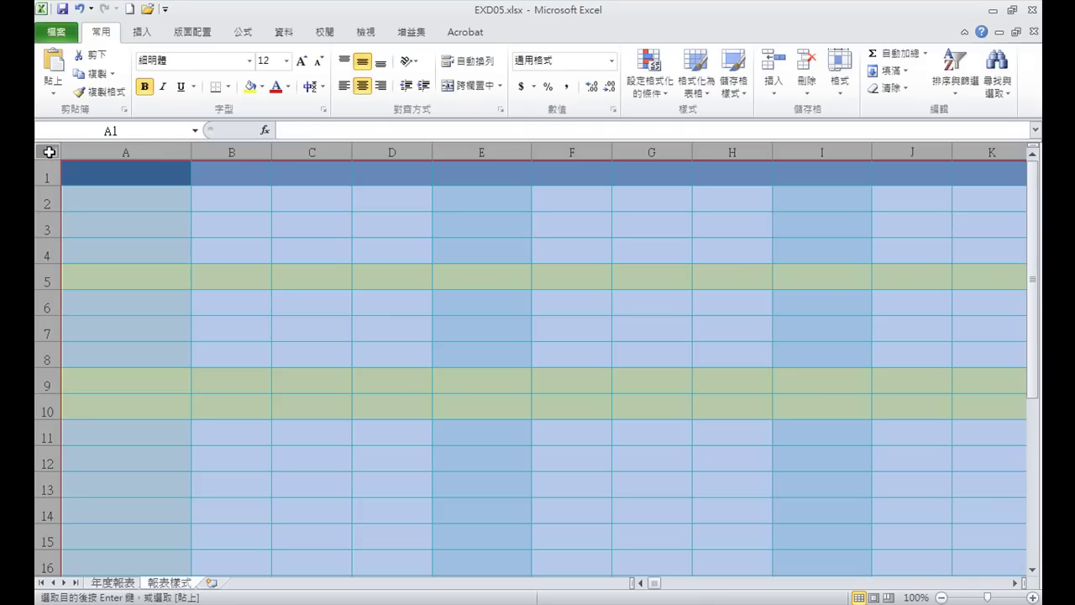
click(113, 93)
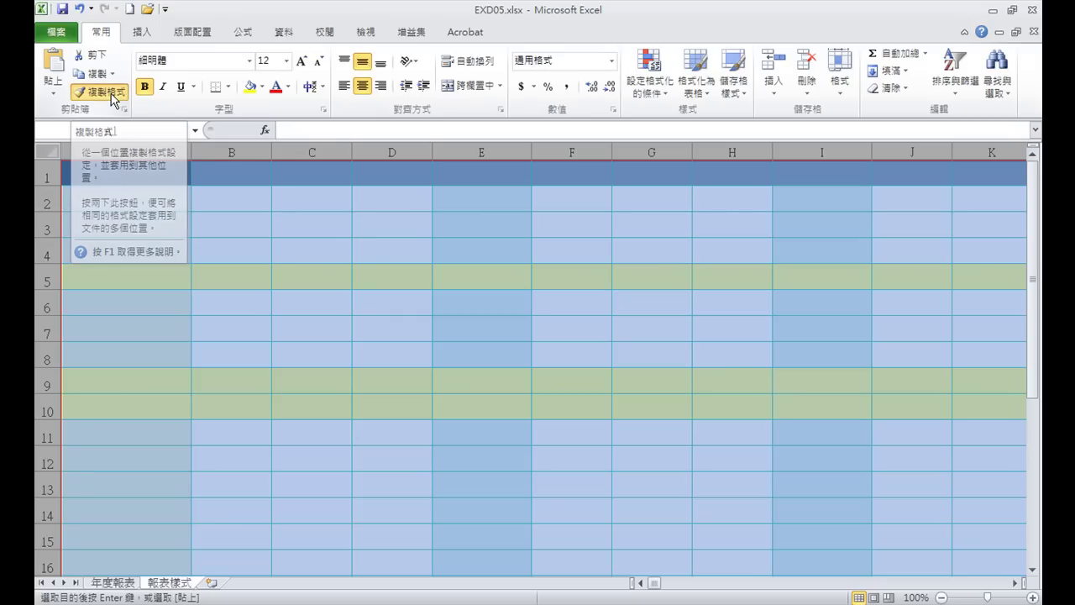
click(122, 582)
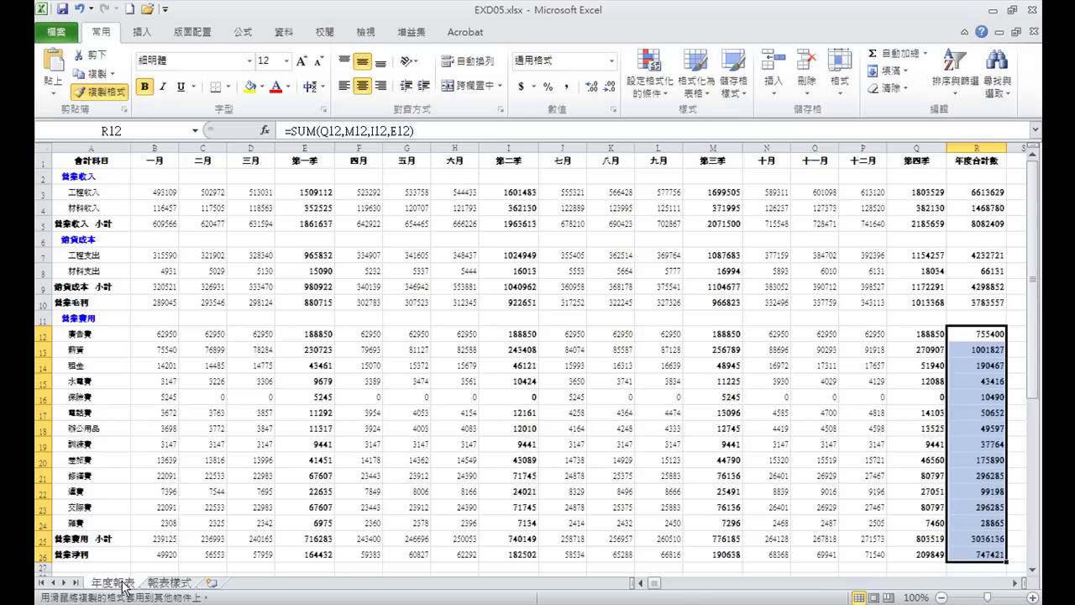
click(46, 148)
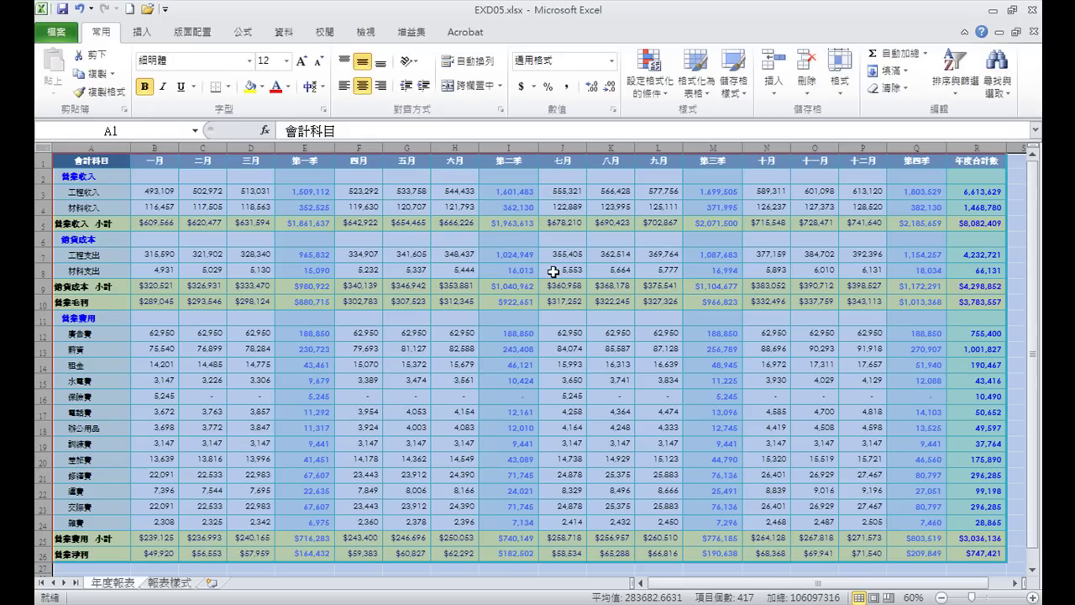
click(199, 33)
In Page Setup margins, set the top margin to 3.5 and bottom to 2.5
click(386, 109)
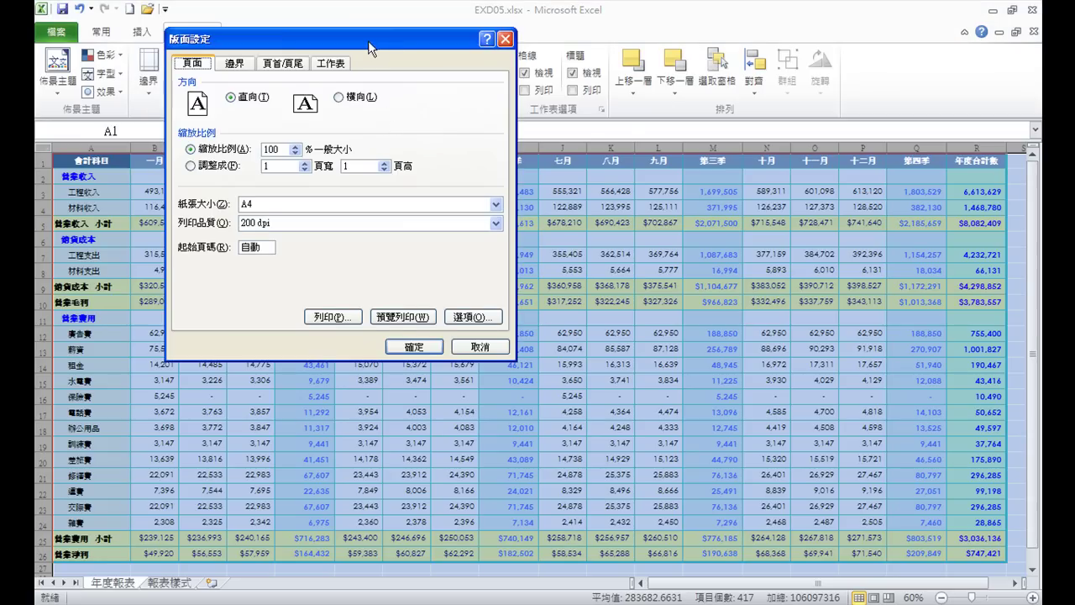
drag(370, 43, 554, 145)
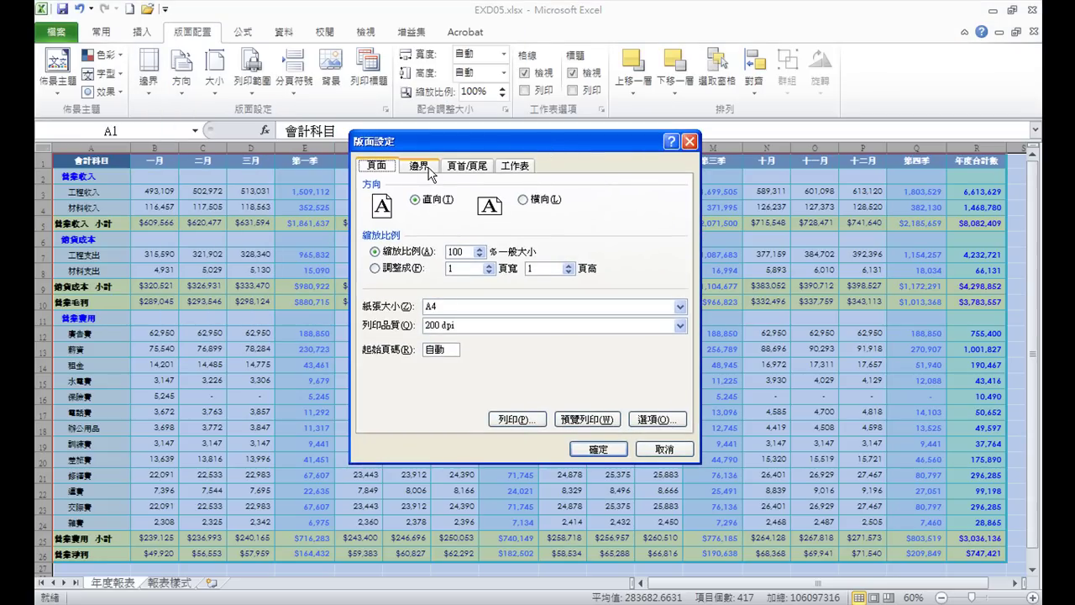
click(430, 173)
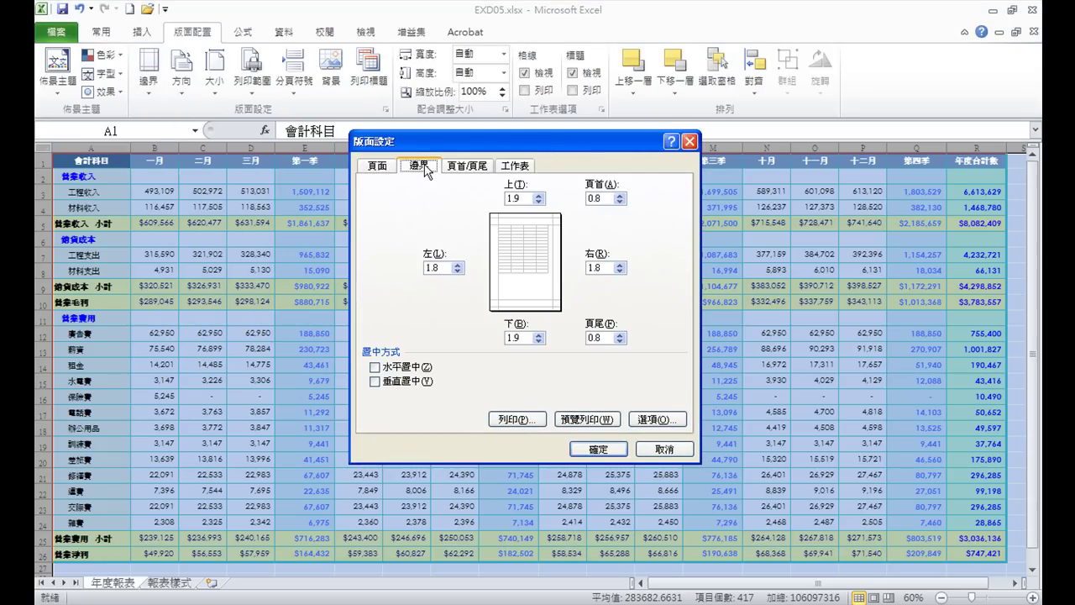
double_click(514, 198)
text(5)
double_click(514, 338)
text(5)
Set left and right margins to 1, header and footer to 1.3, centred horizontally
double_click(432, 267)
text(1)
double_click(598, 267)
text(1)
double_click(607, 198)
text(1.3)
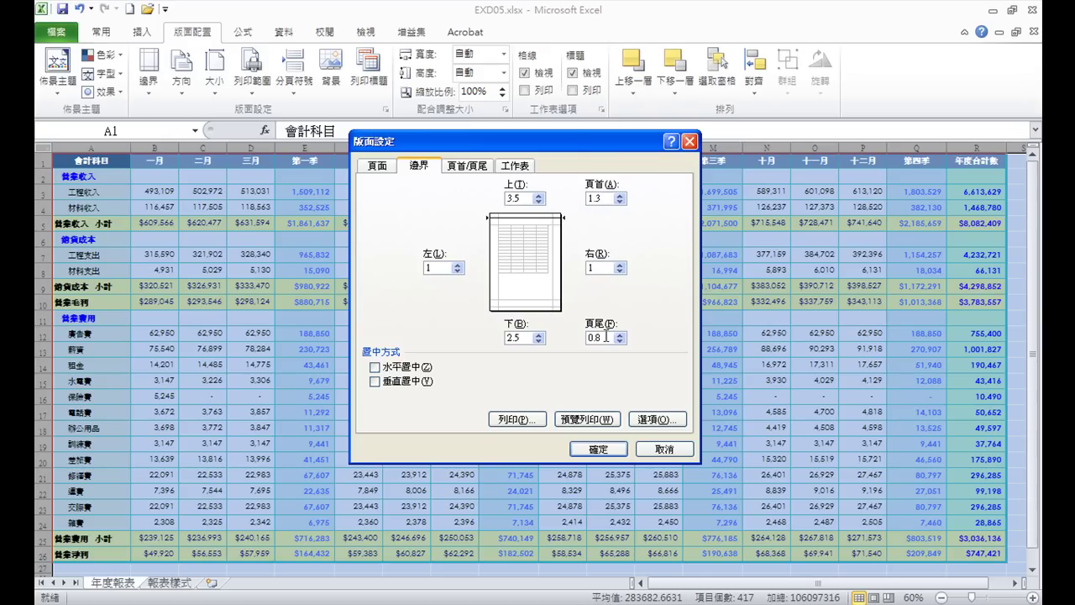
double_click(606, 336)
text(1.3)
click(375, 367)
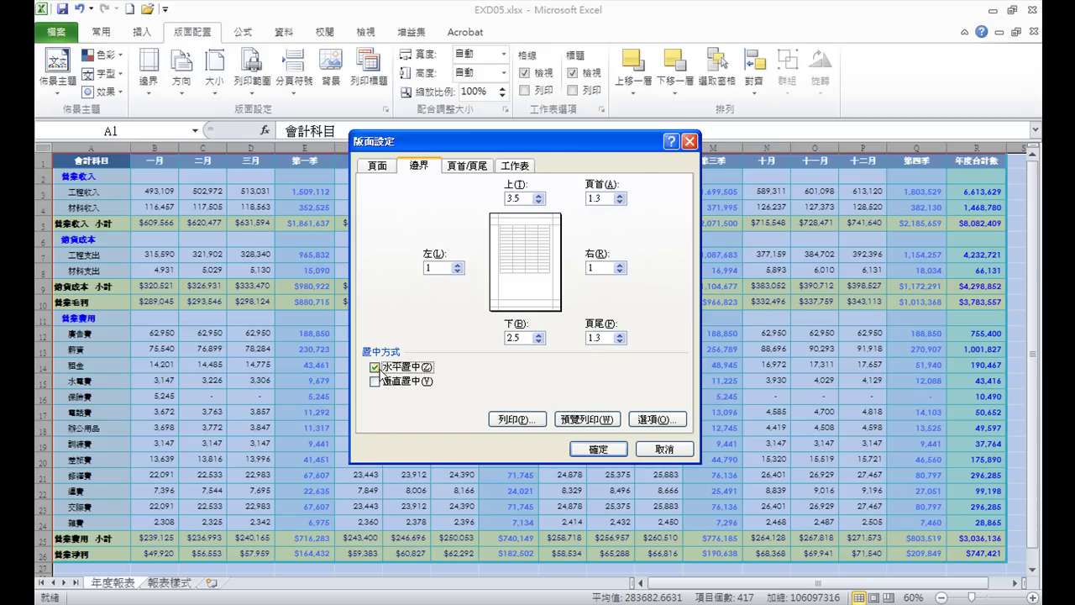
click(477, 168)
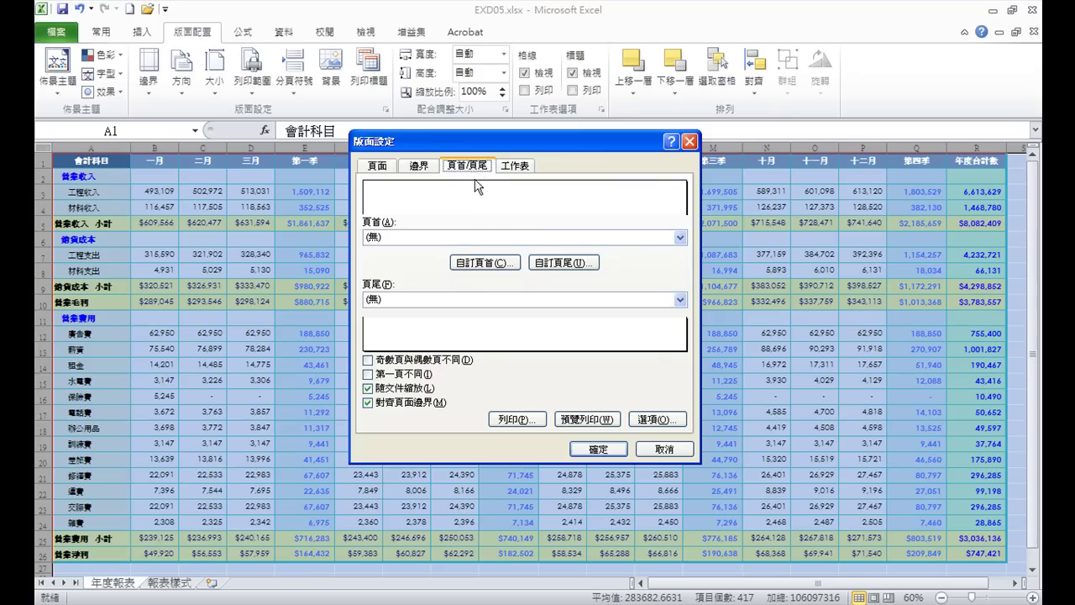
Enter 遠達工程公司 in the centre section of a custom header
click(478, 265)
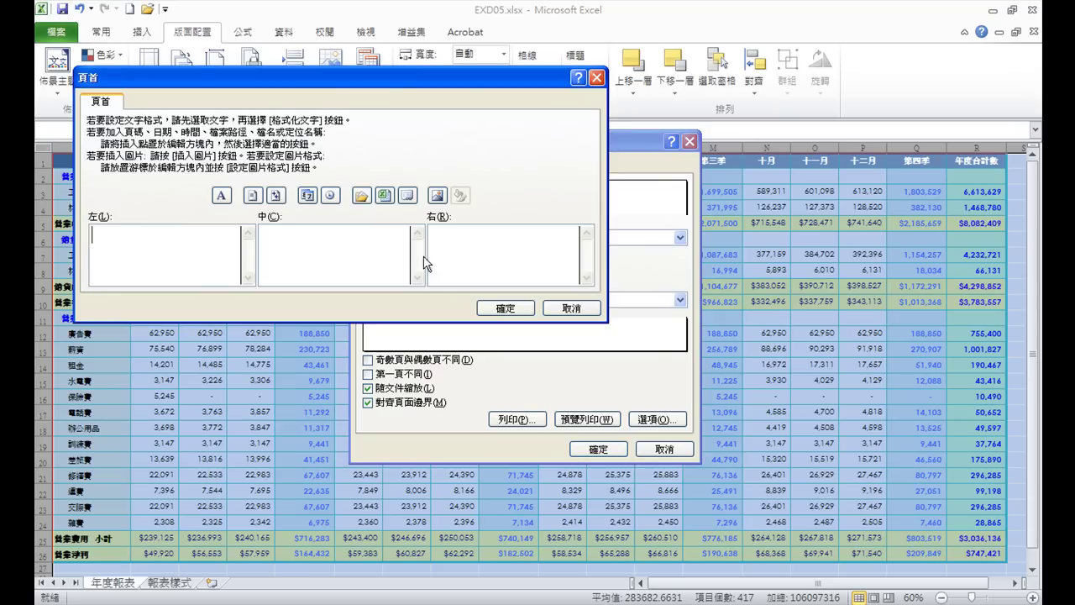
click(336, 237)
text(遠達工程公)
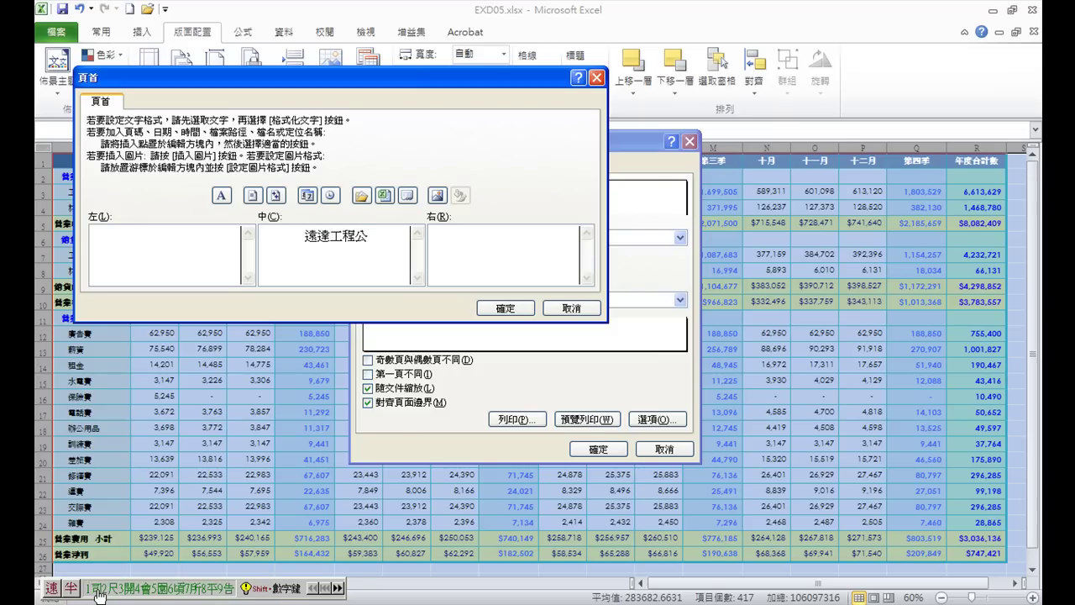
text(司)
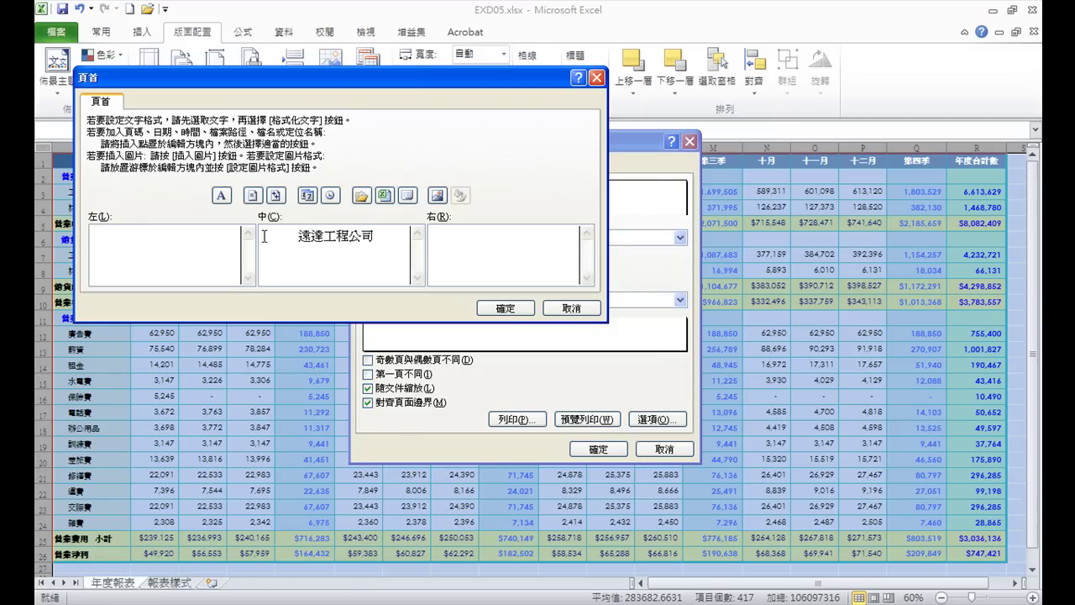
Format the header company name as bold 標楷體 at size 20
drag(286, 236, 378, 236)
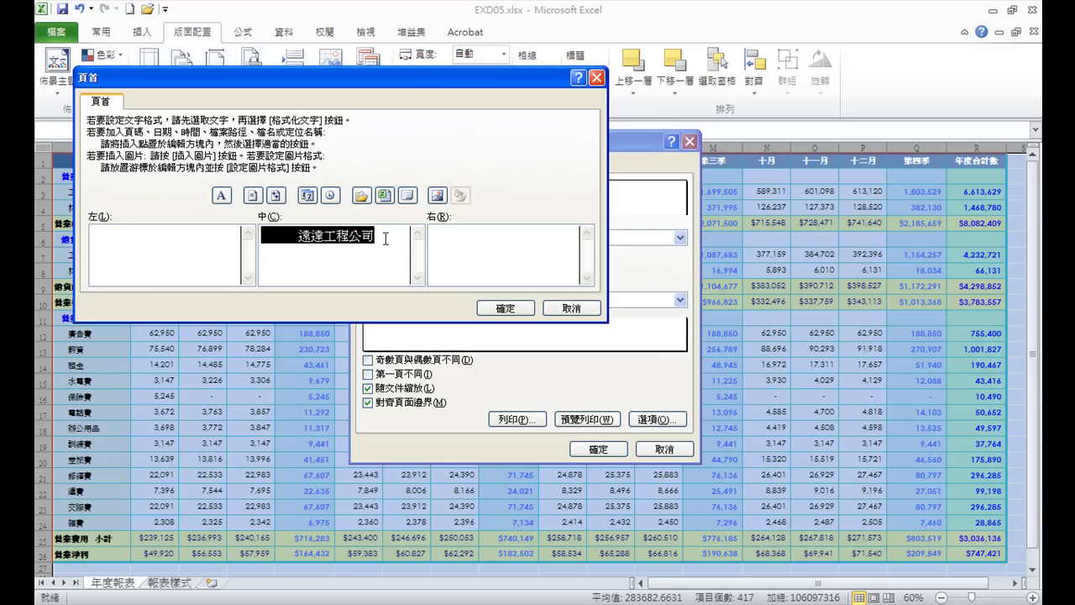
click(222, 197)
click(302, 167)
click(303, 167)
click(302, 166)
click(234, 167)
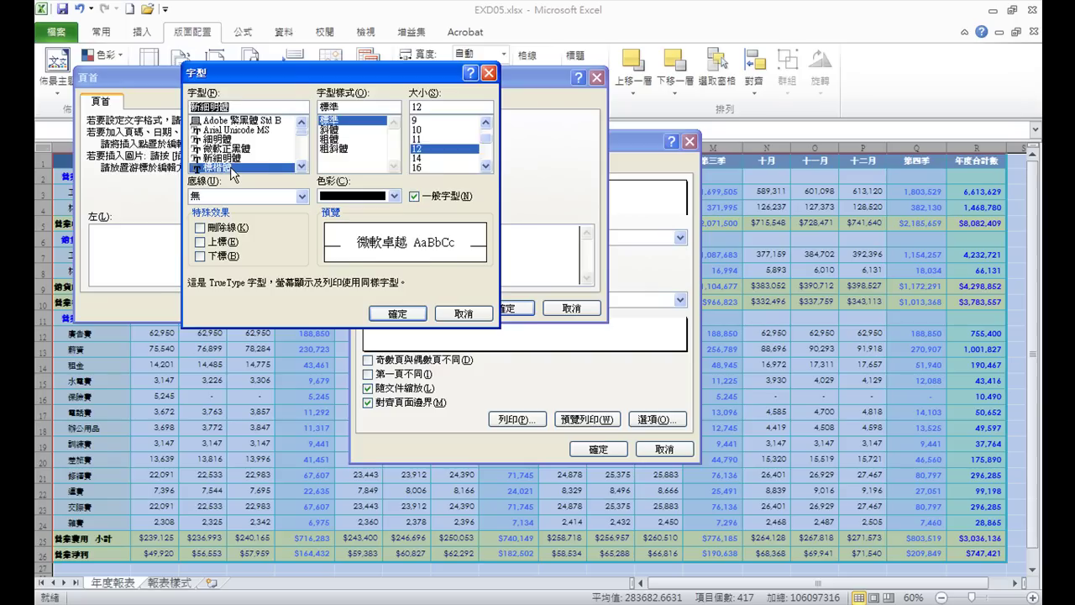
click(363, 143)
click(484, 166)
click(485, 166)
click(485, 166)
click(484, 166)
click(484, 166)
click(485, 166)
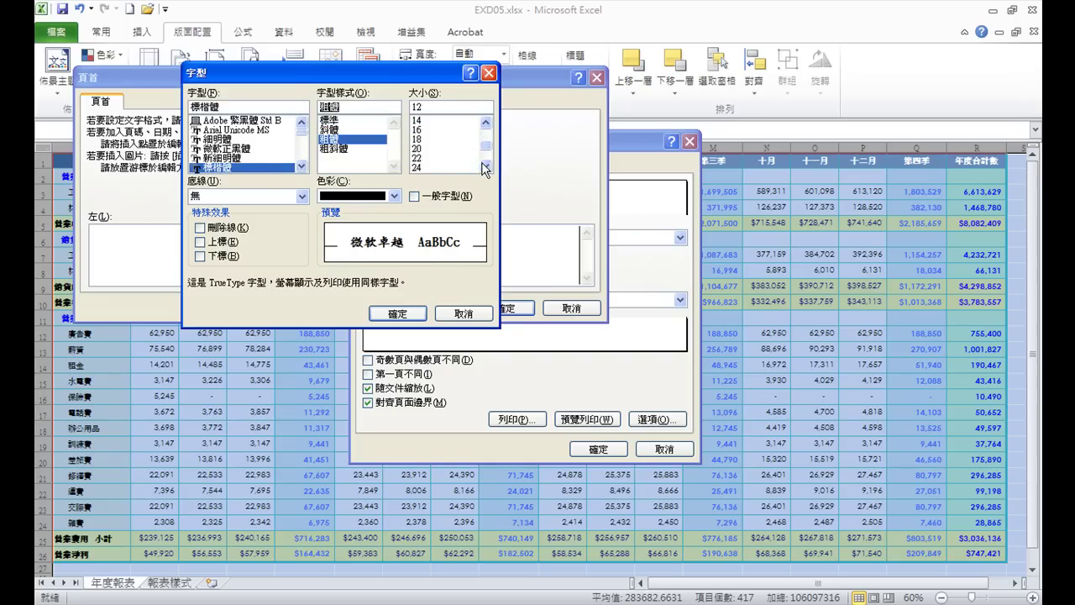
click(421, 149)
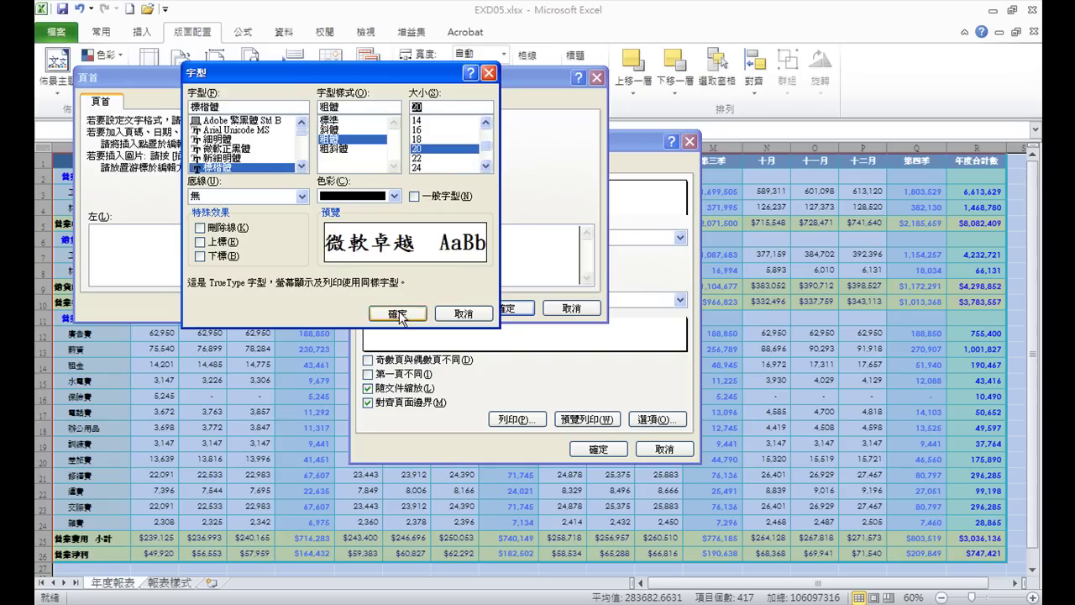
click(398, 314)
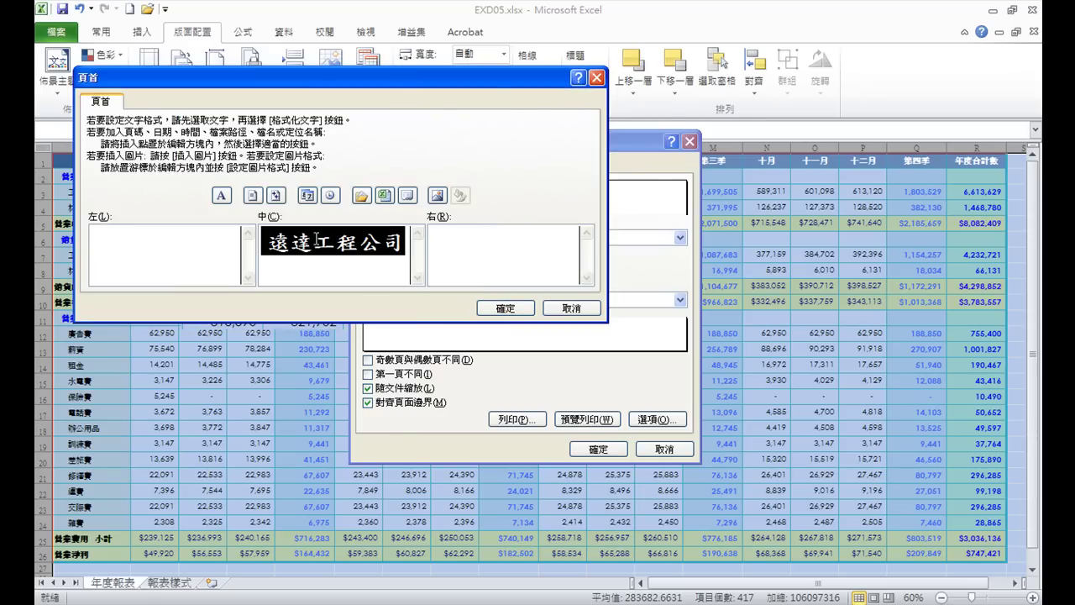
Add a second header line 90年度財務報表 in 標楷體 14-point and accept the header
click(402, 241)
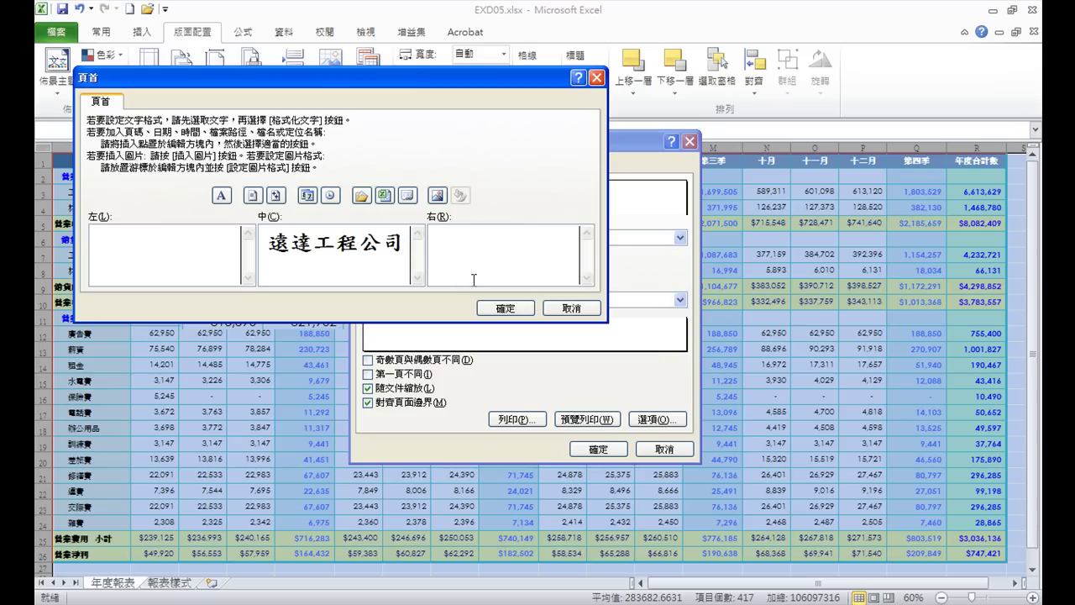
key(Return)
text(90年度財務報)
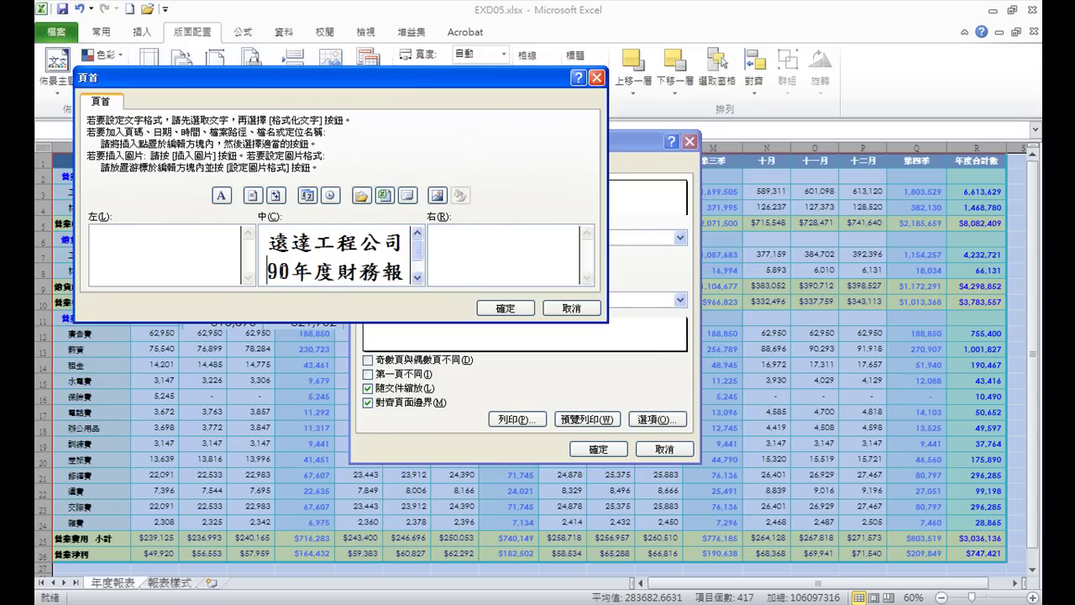
click(416, 278)
mouse_move(267, 242)
mouse_down()
mouse_move(359, 244)
mouse_move(367, 261)
mouse_up()
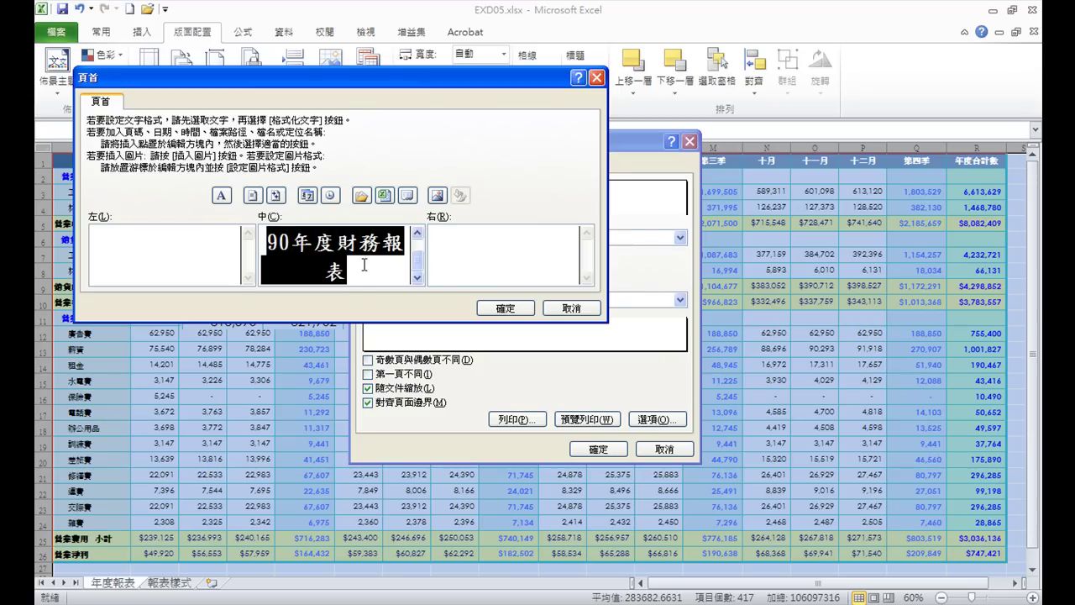
click(220, 196)
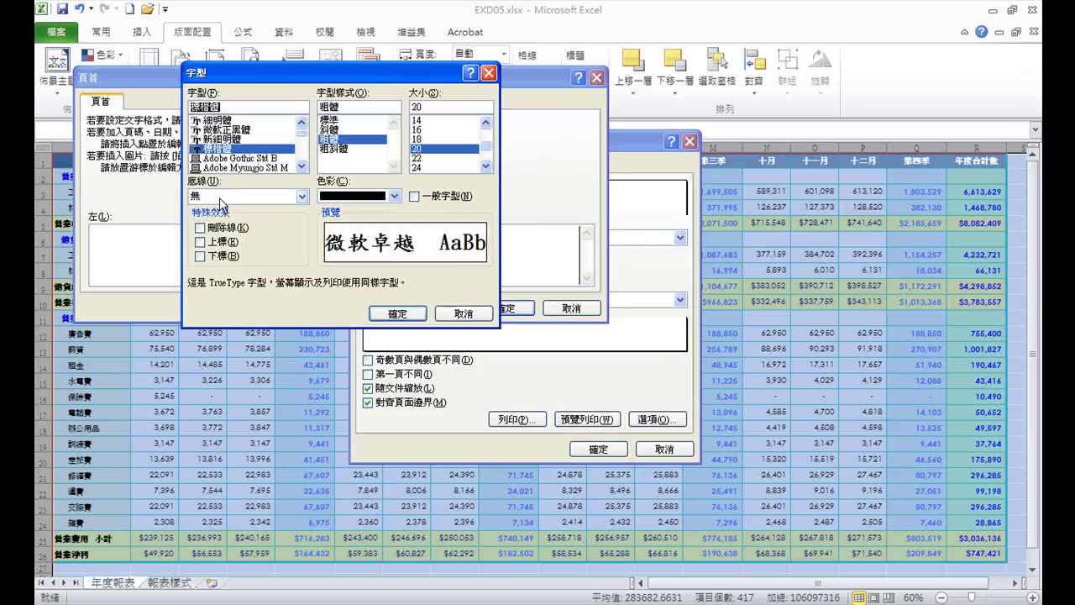
click(240, 149)
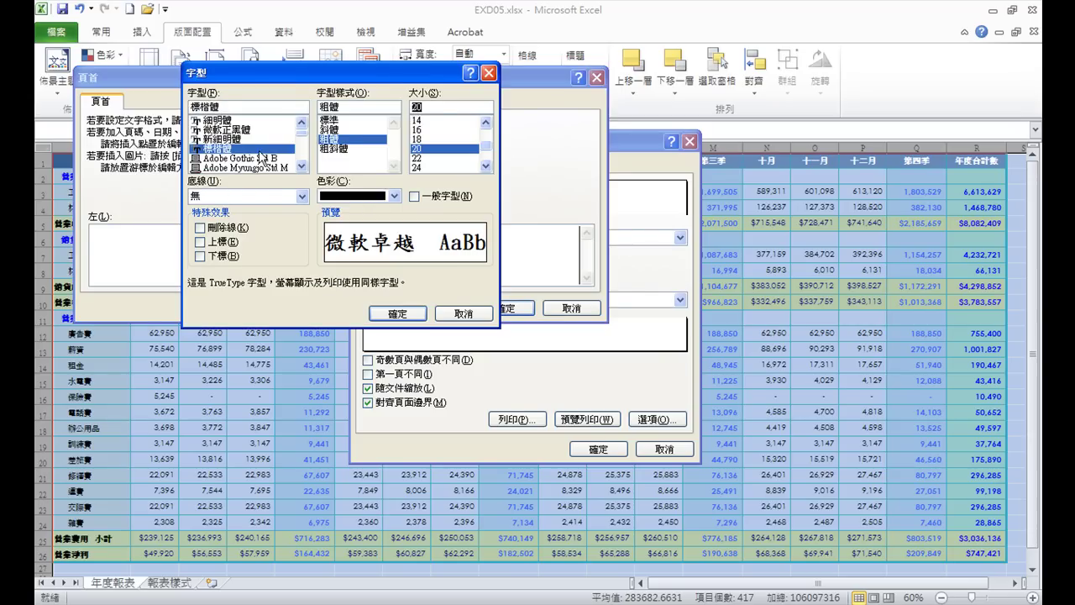
click(424, 121)
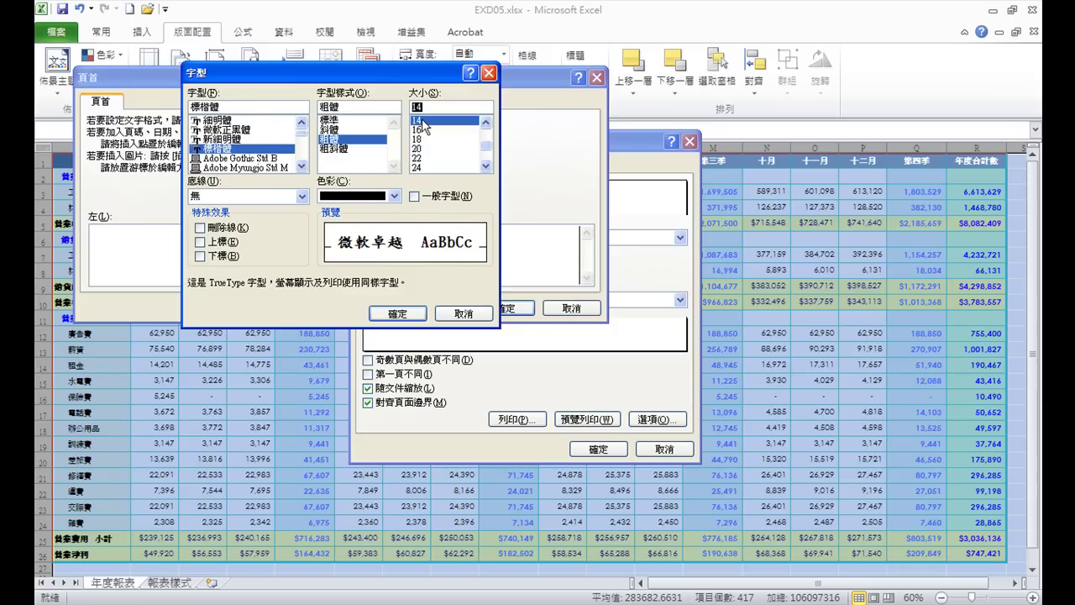
click(412, 312)
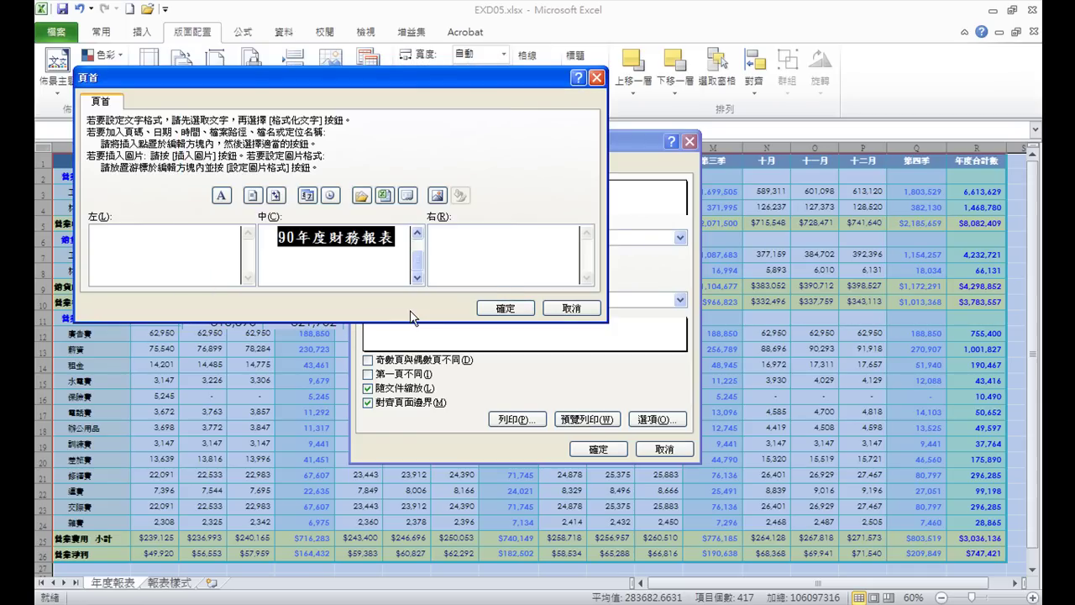
click(505, 308)
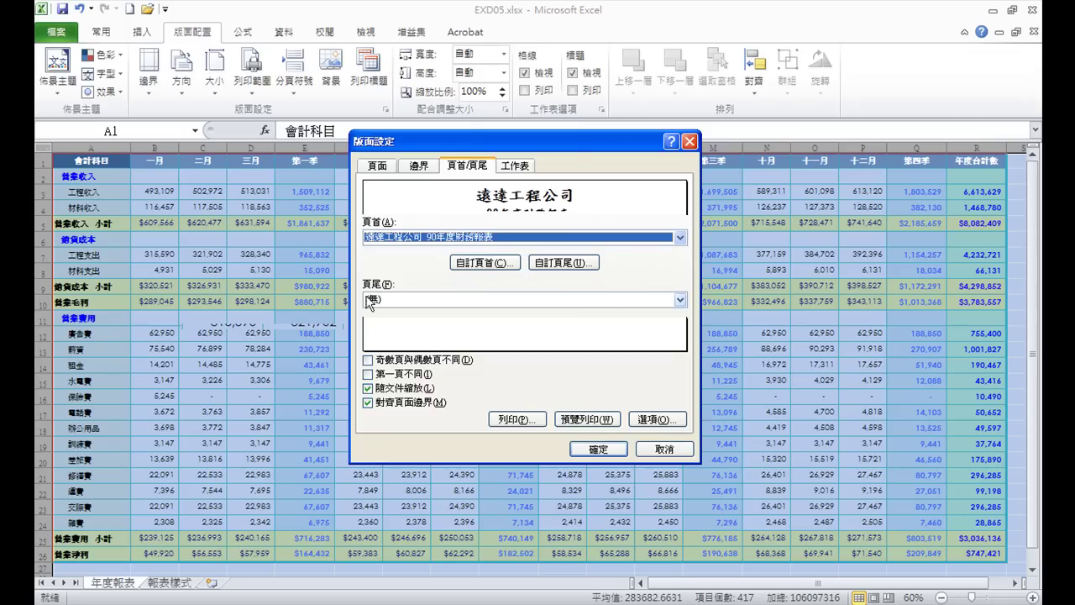
Use the 第1頁，共?頁 preset footer, changing the comma to '/' for 第1頁/共?頁
click(681, 302)
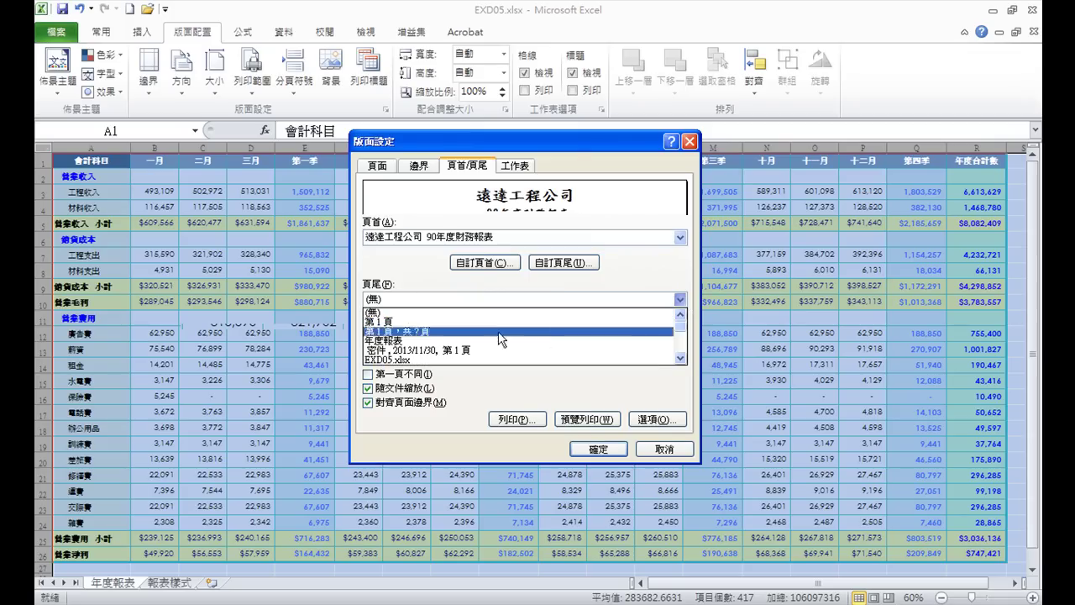
click(433, 332)
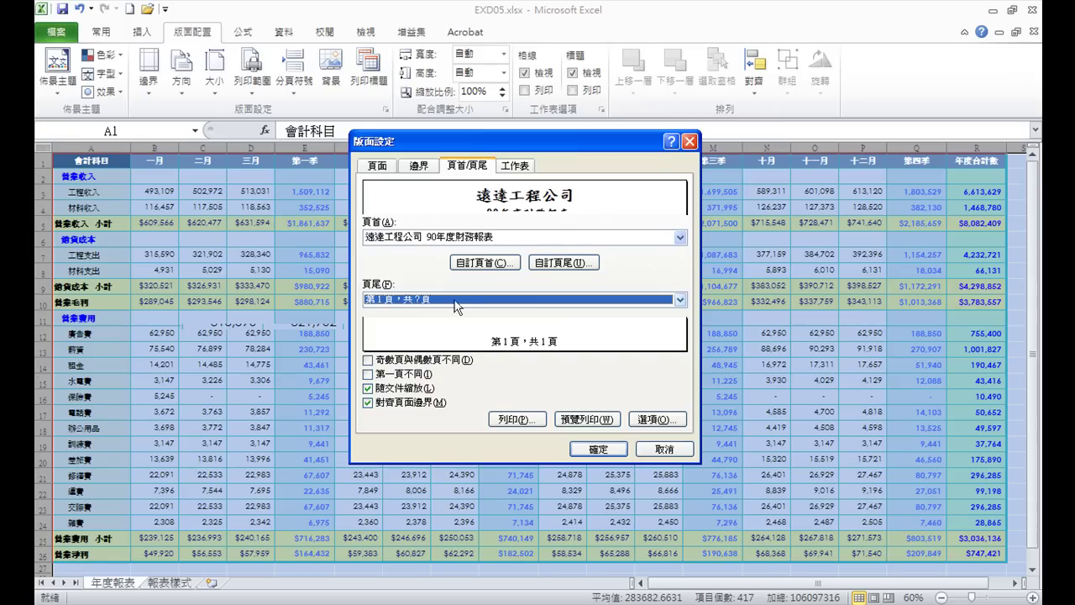
click(549, 263)
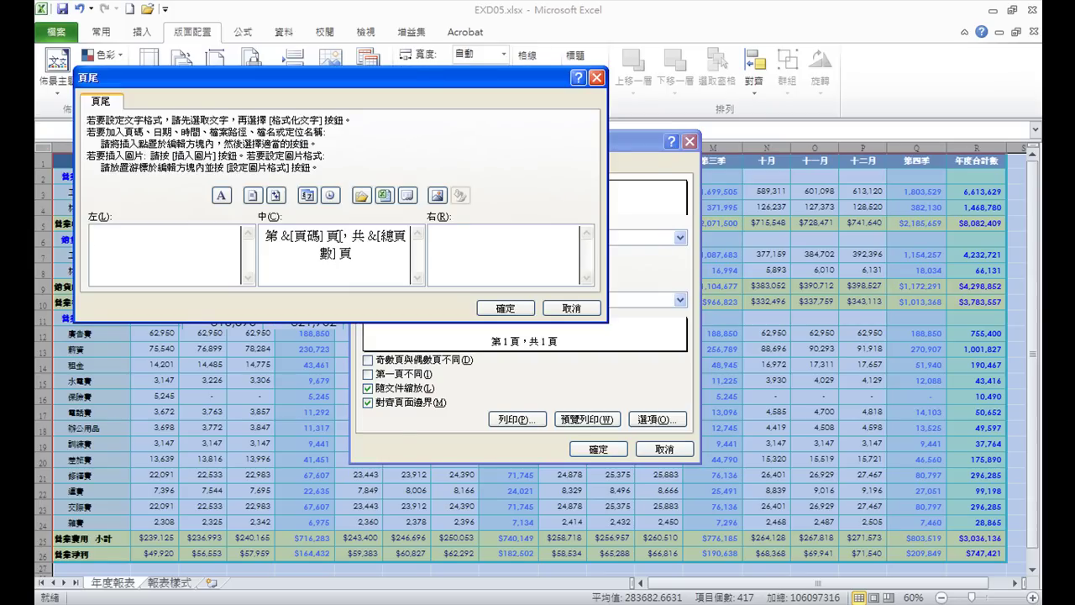
drag(339, 235, 351, 236)
text(/)
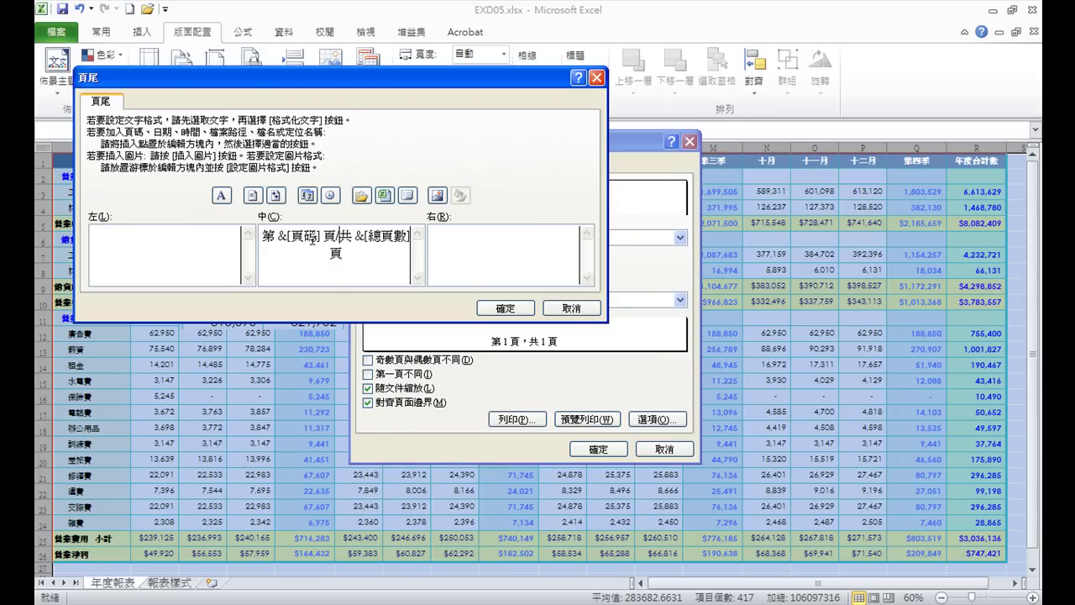
click(274, 235)
click(322, 235)
click(353, 236)
click(511, 309)
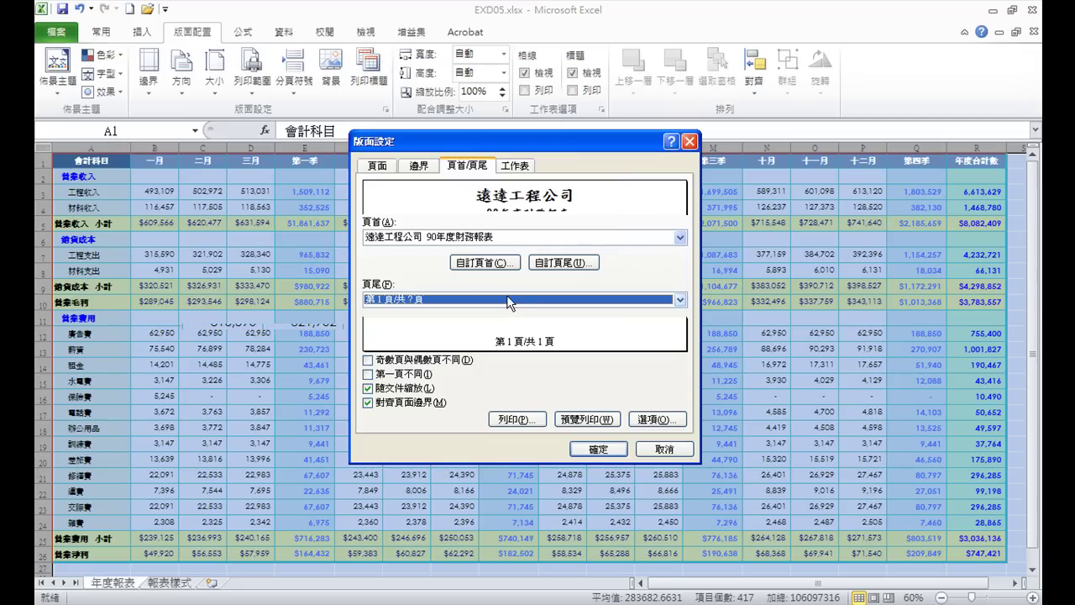
click(521, 168)
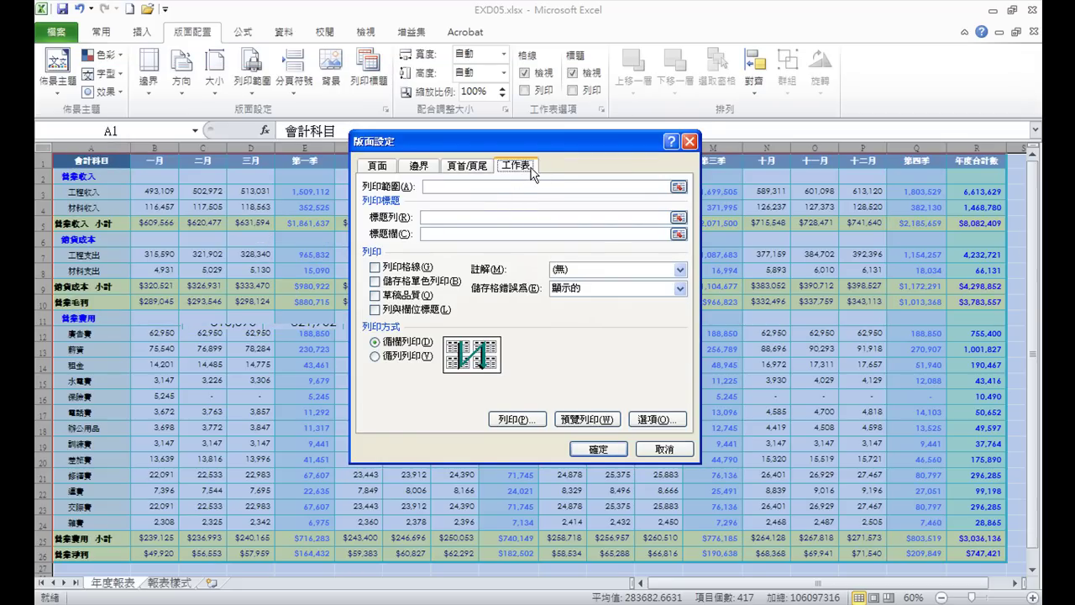
Set rows to repeat to $1:$1 and columns to repeat to $A:$A, then confirm
click(432, 218)
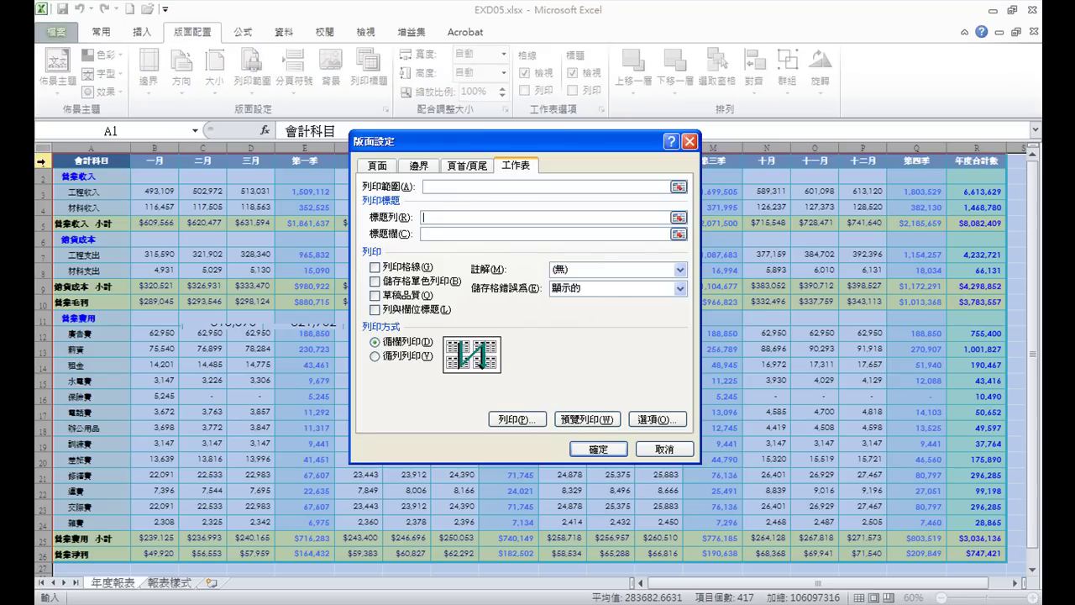
click(42, 160)
click(434, 234)
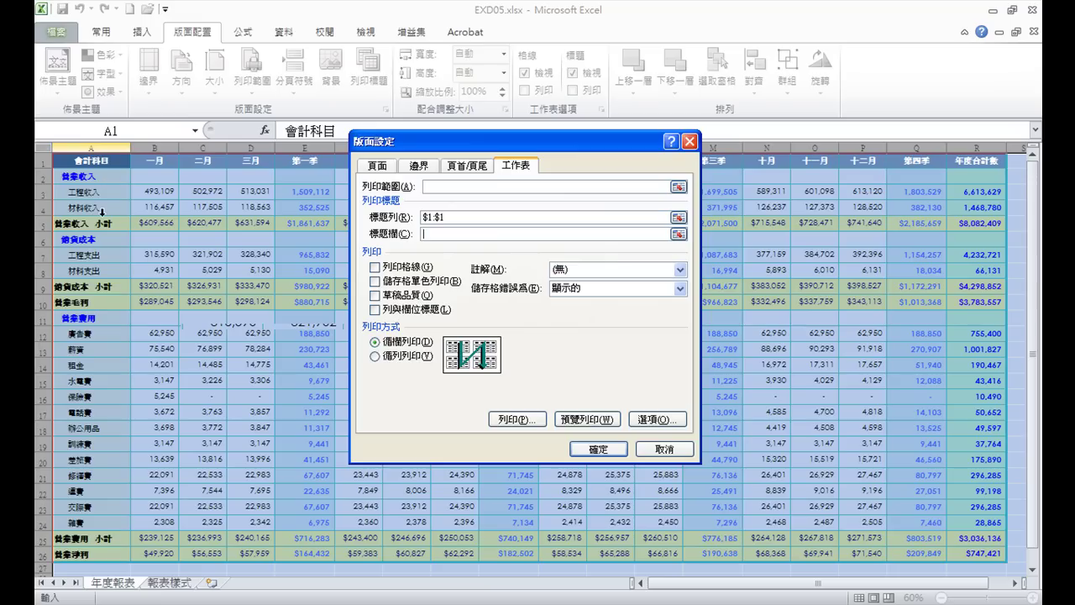
click(92, 148)
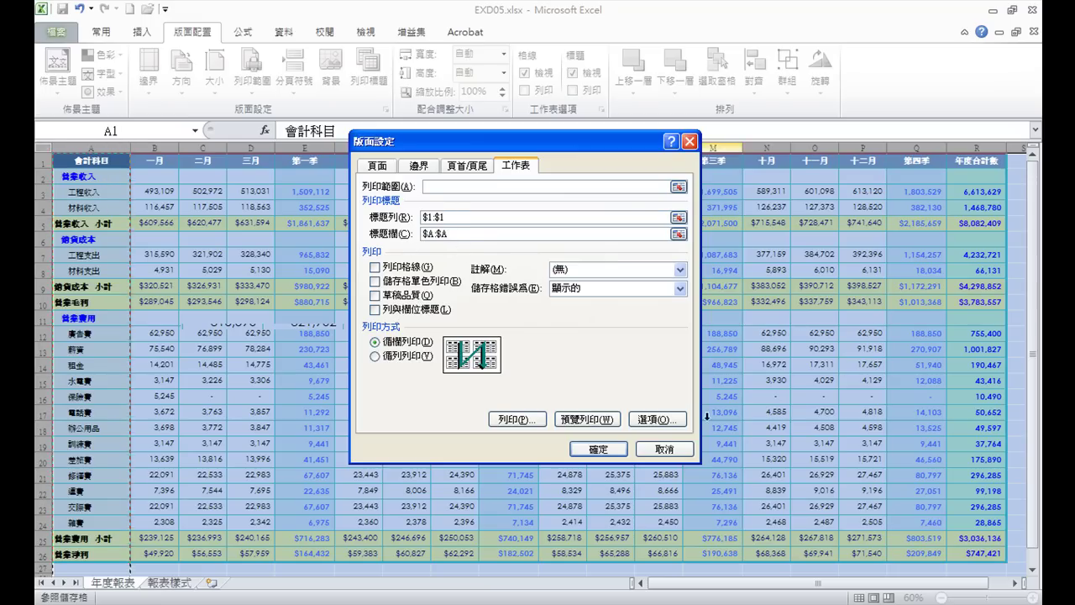
click(609, 450)
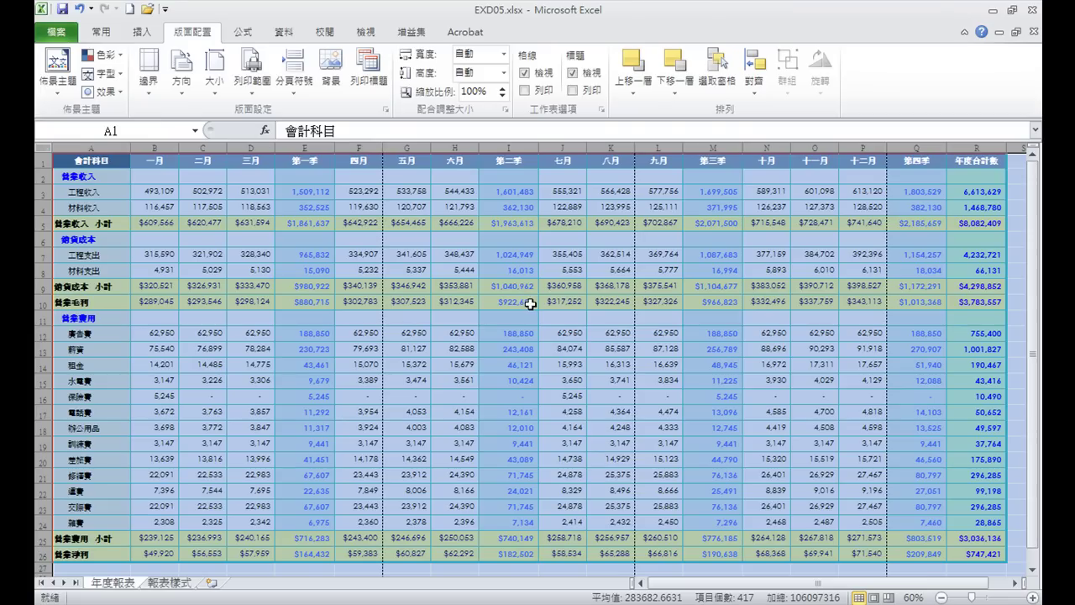
Insert page breaks before columns F, J and N (四月, 七月, 十月)
click(363, 164)
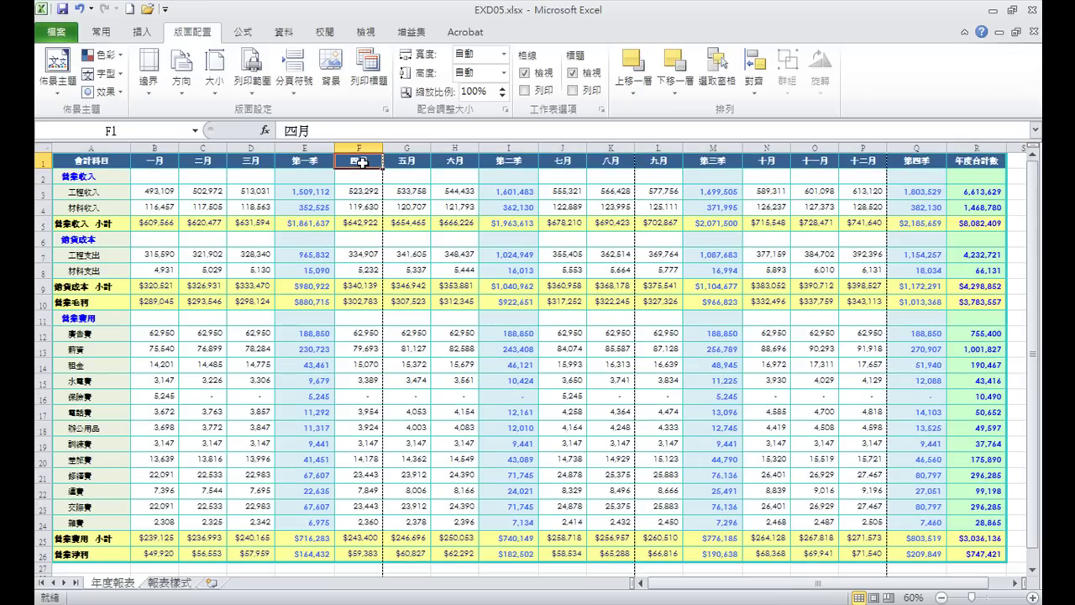
click(293, 94)
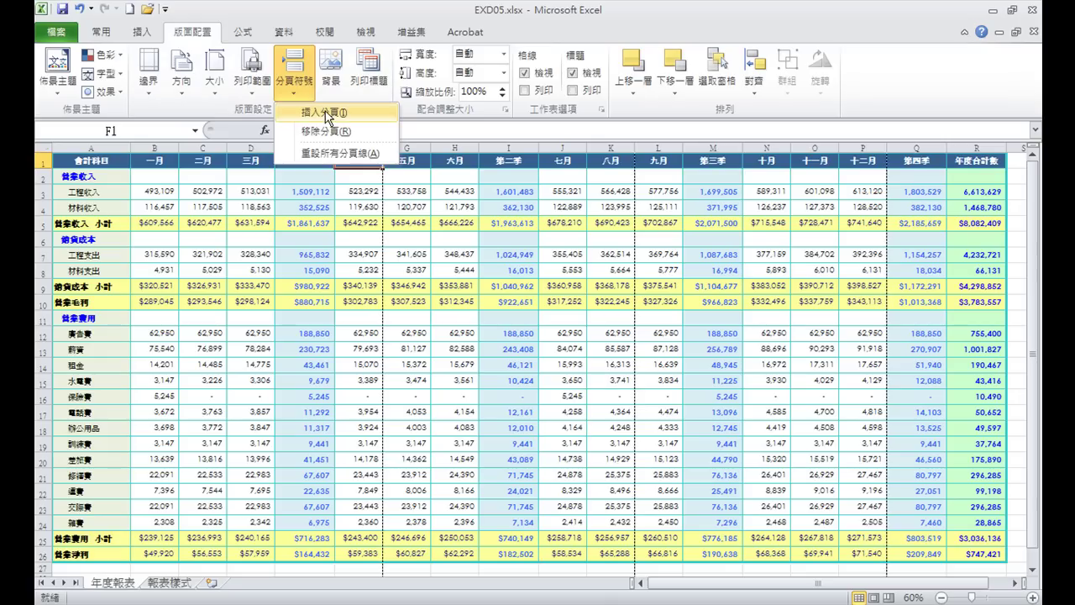
click(326, 112)
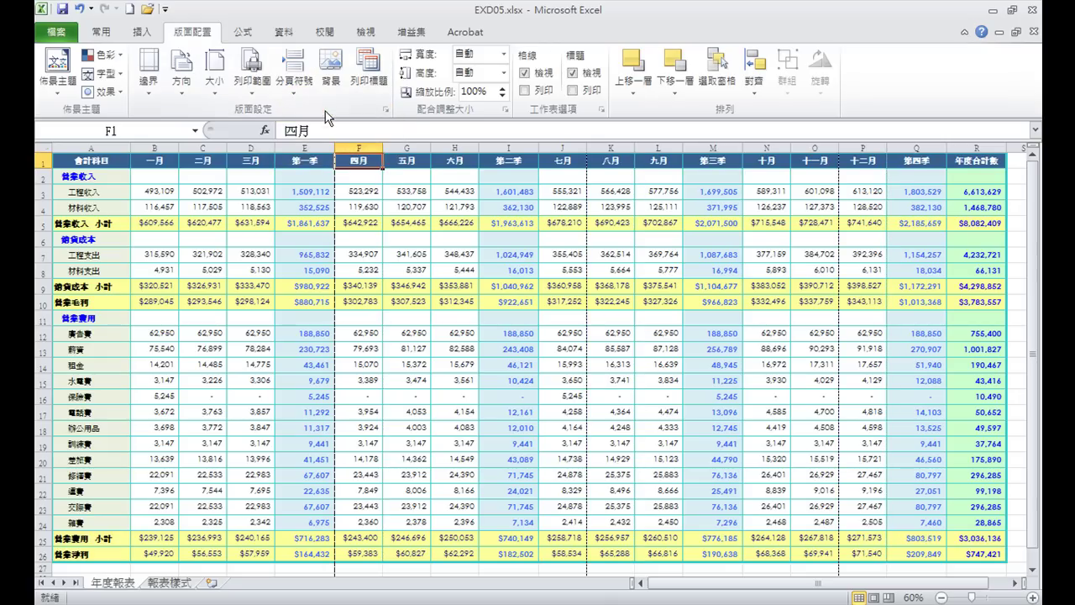
click(565, 162)
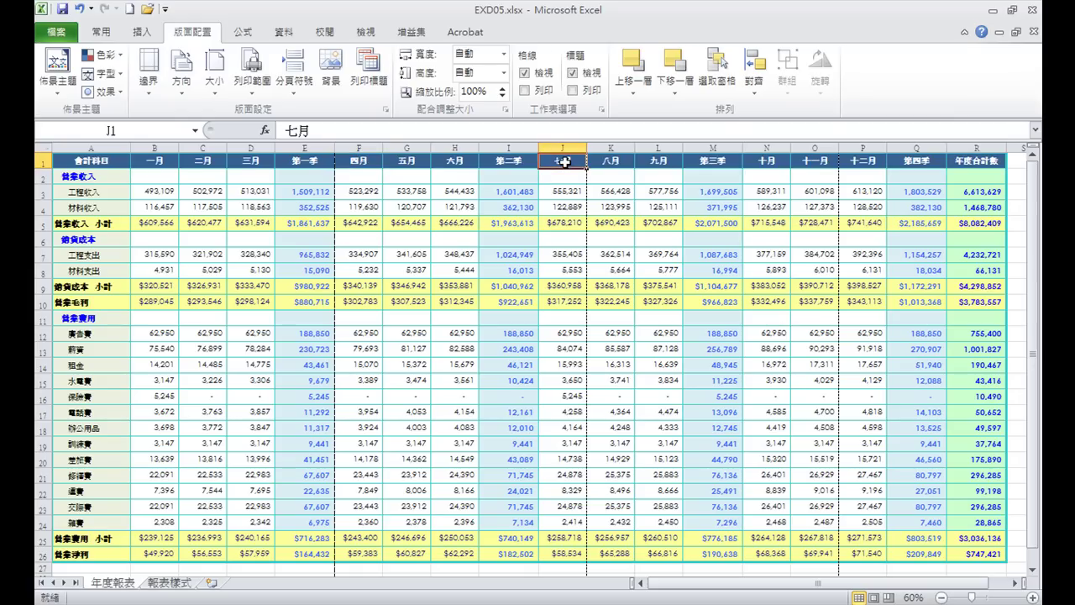
click(296, 99)
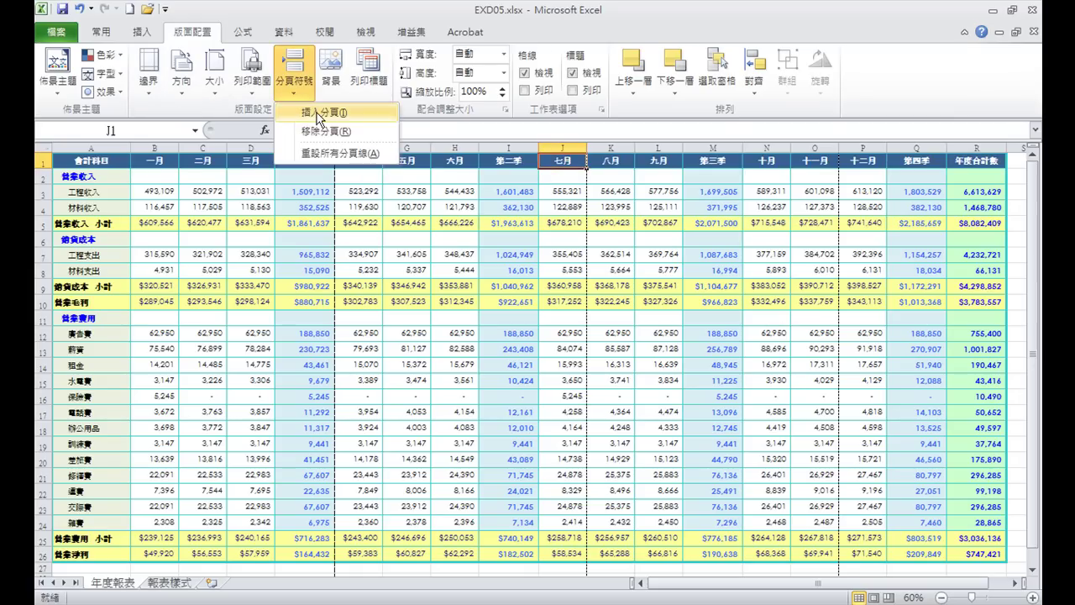
click(324, 111)
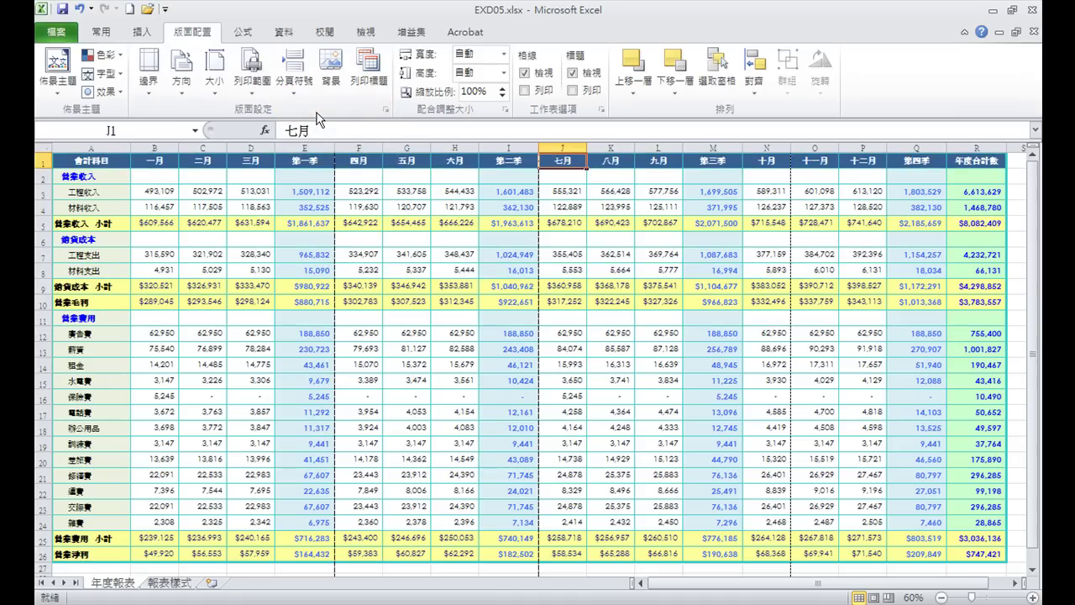
click(764, 162)
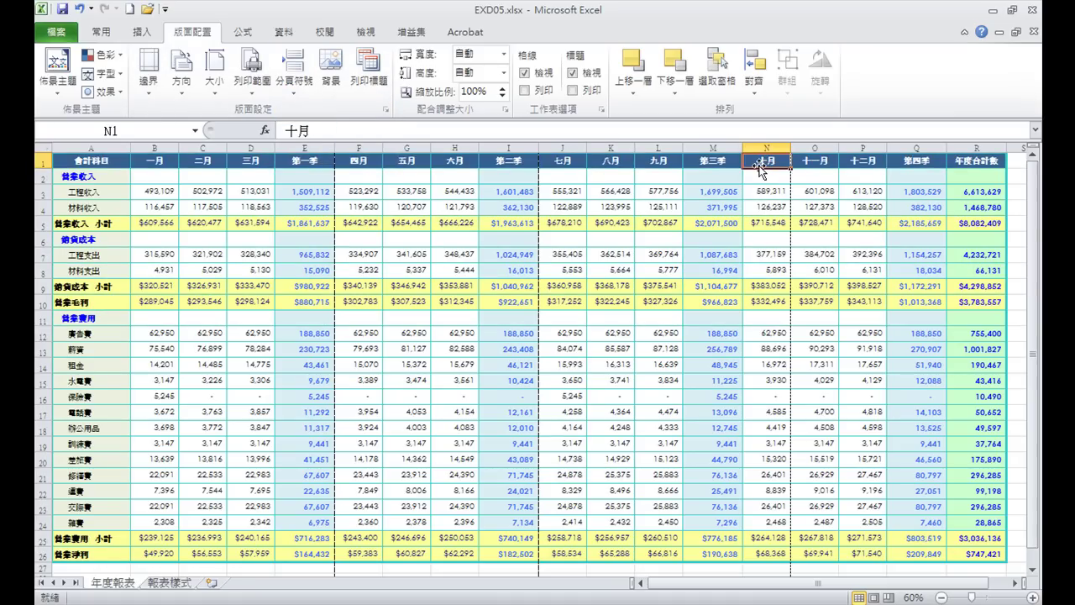
click(293, 92)
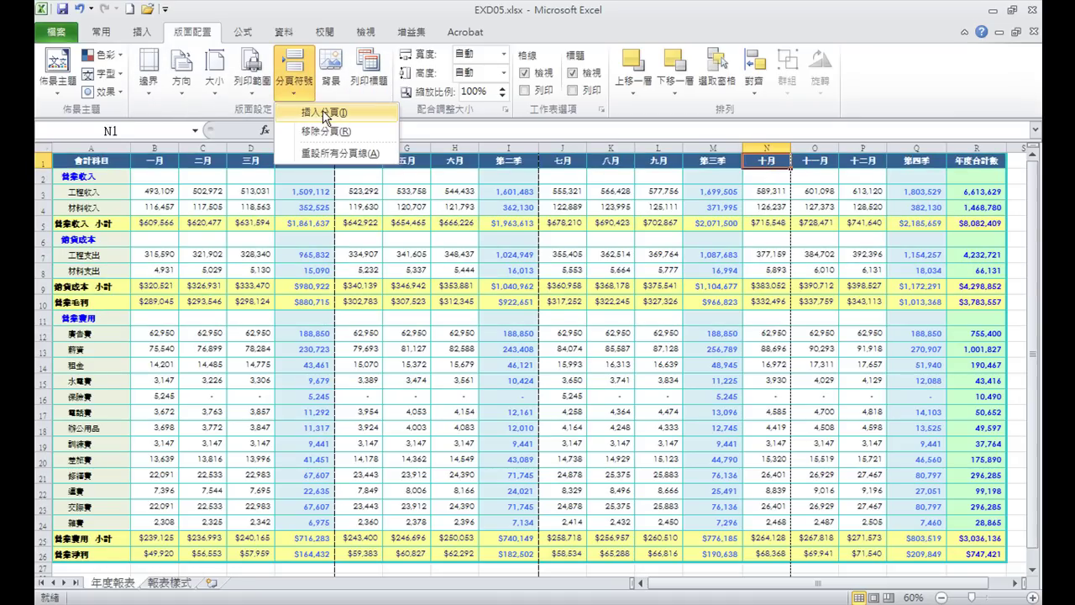
click(324, 112)
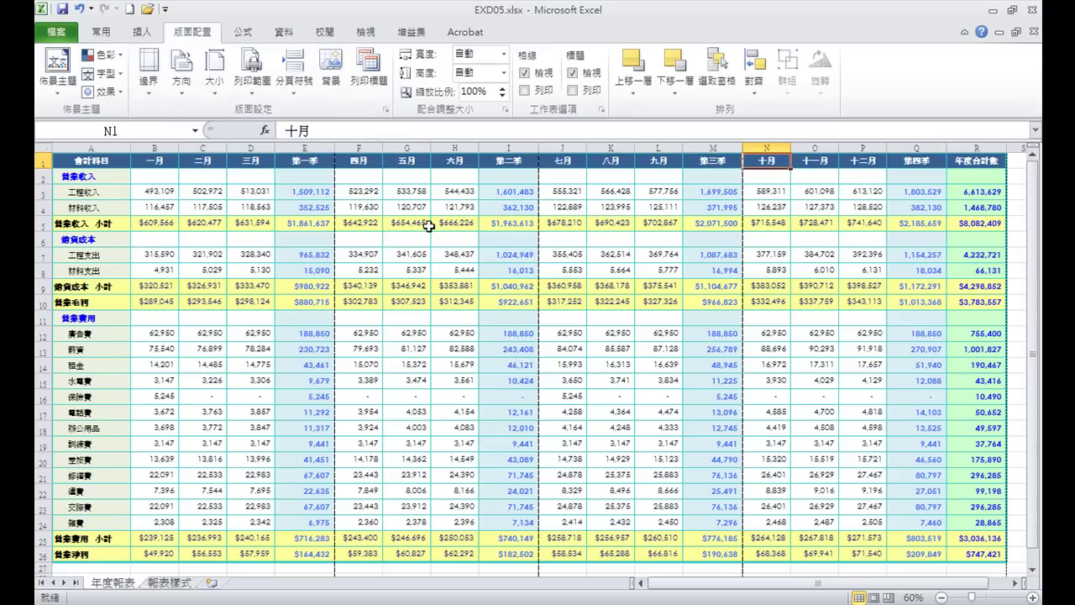
Save the workbook as EXA05.xlsx, close Excel and start grading
click(56, 33)
click(80, 78)
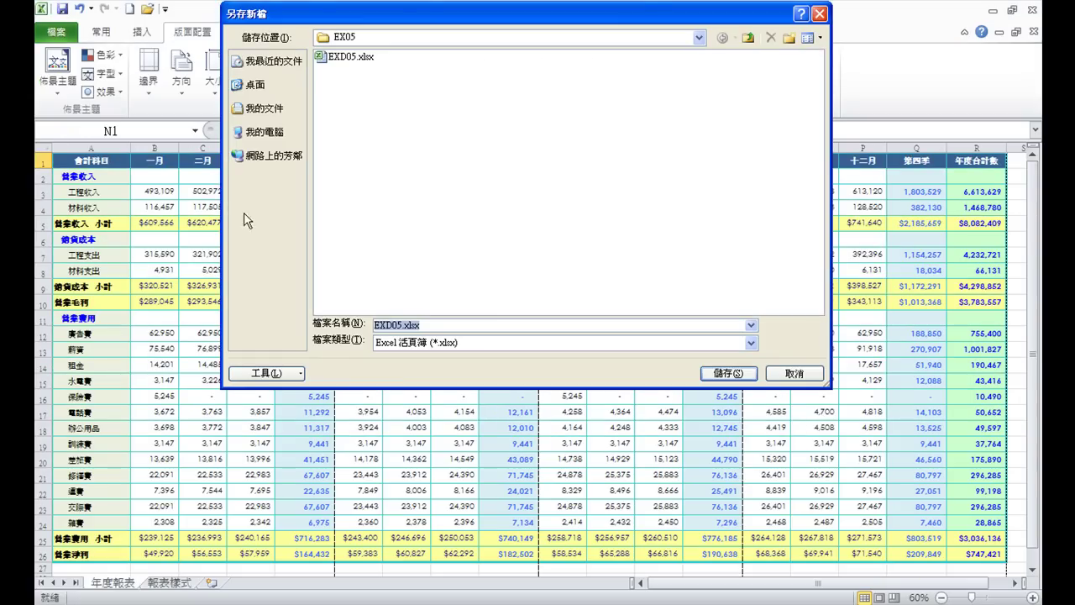
click(386, 324)
text(A)
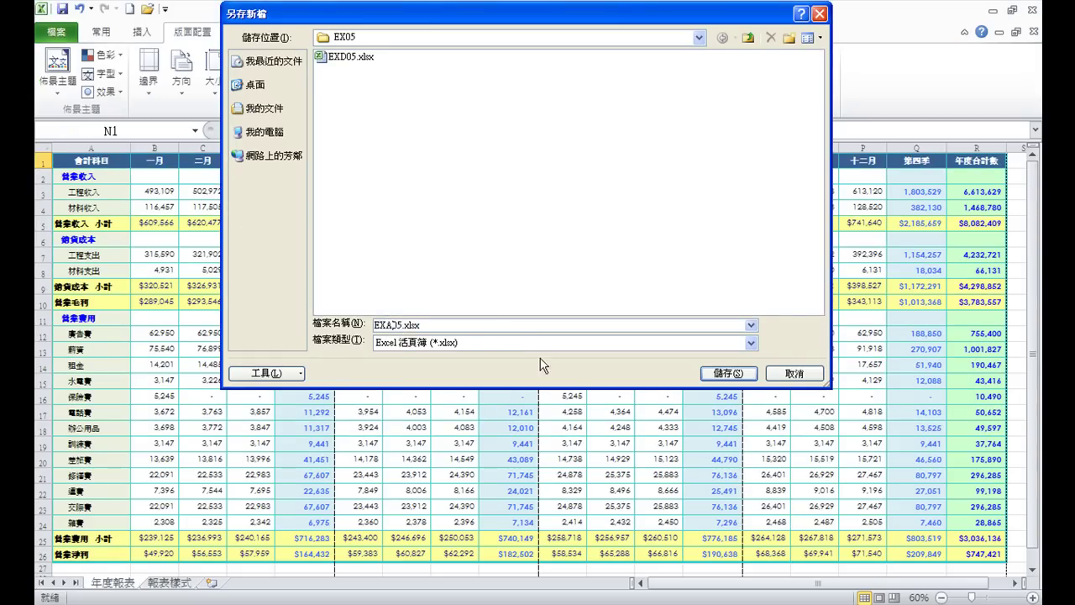
click(729, 373)
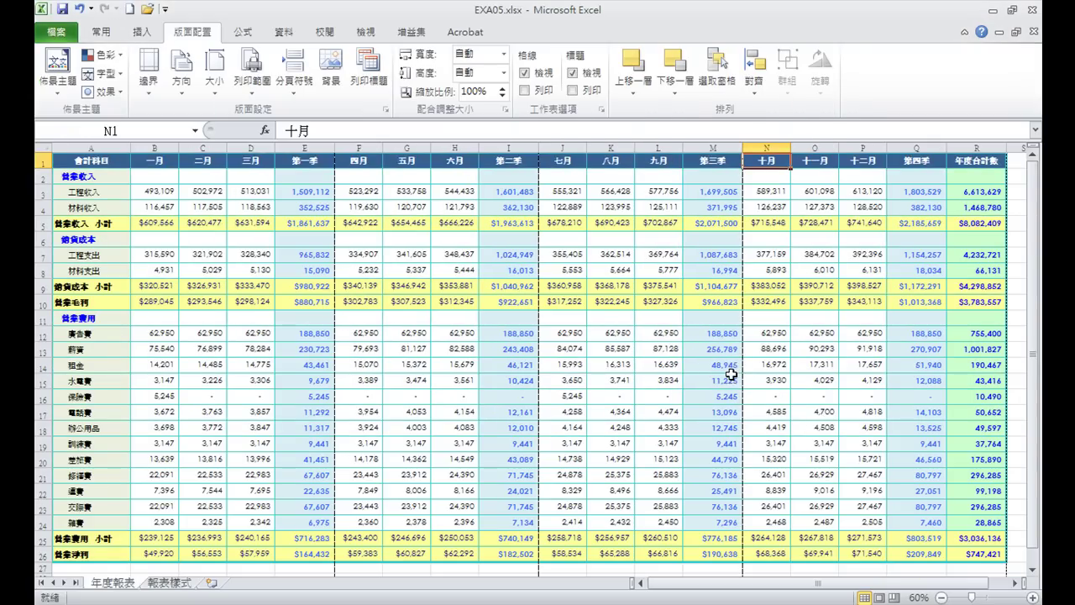
key(alt+F4)
click(411, 504)
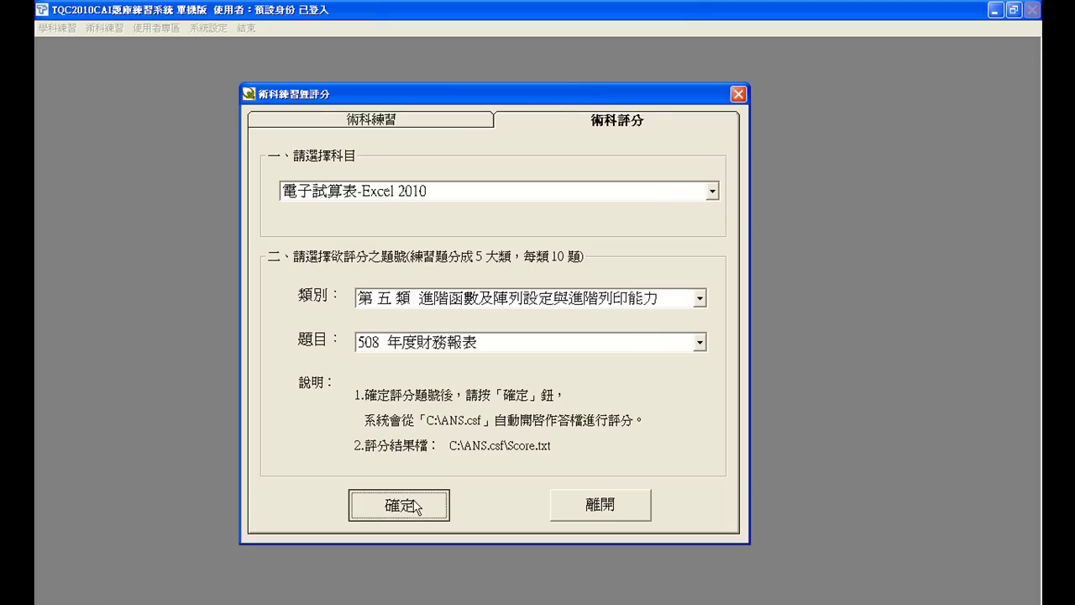